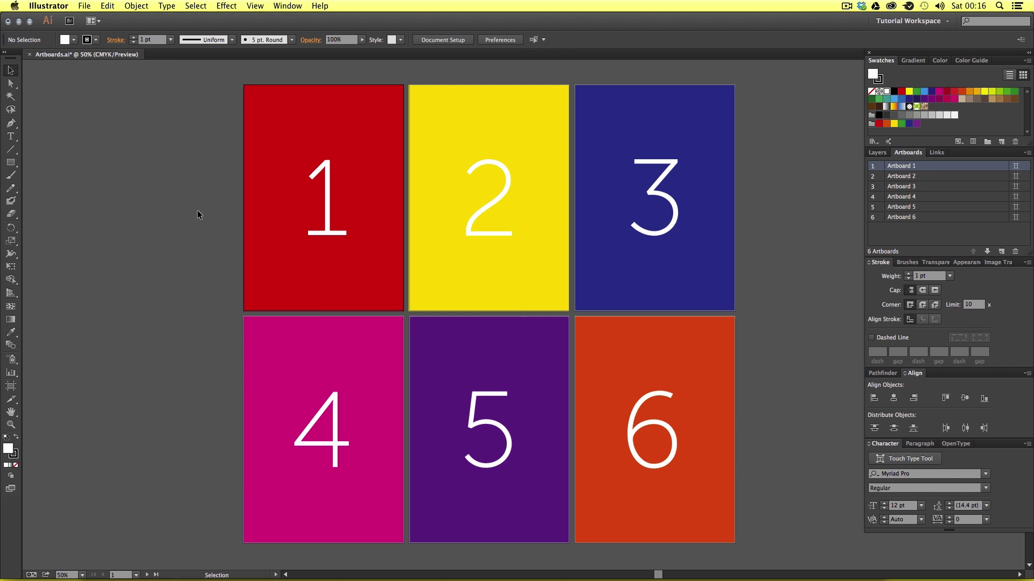
click(285, 7)
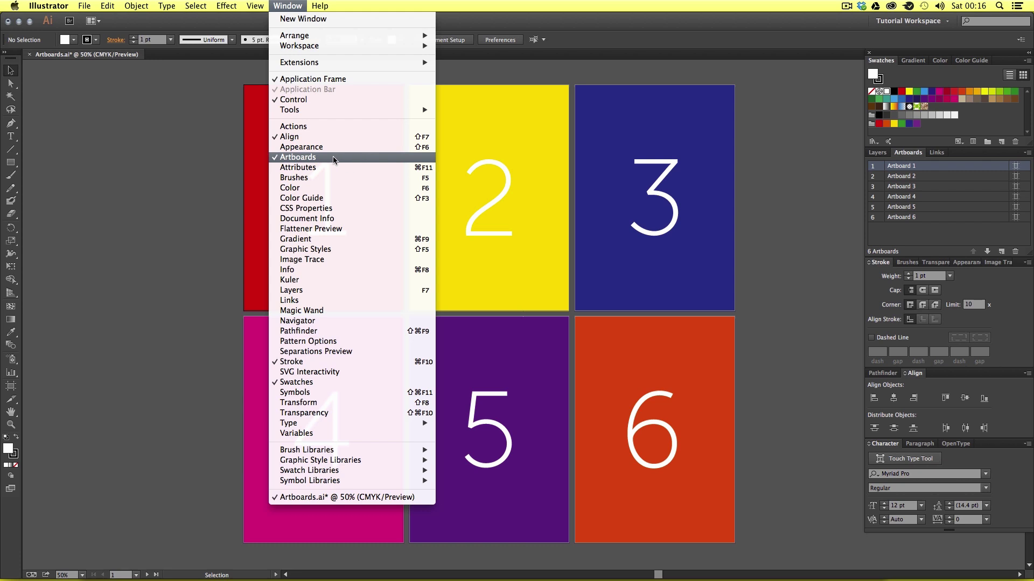
click(786, 166)
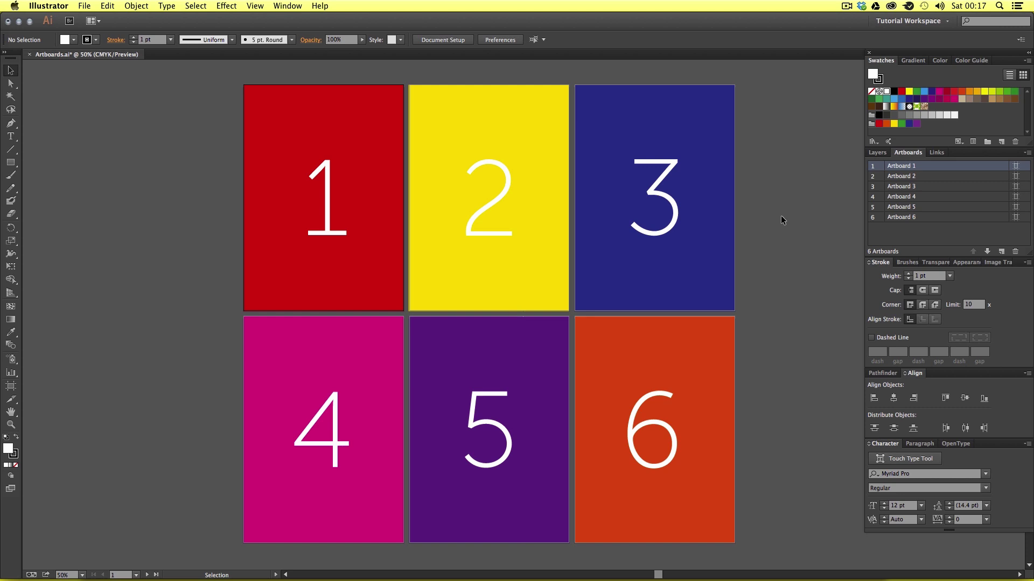
Step: Switch to Finder and browse from PROJECT FOLDER through VERSIONS into the 01 - CC folder
key(space)
key(super+Tab)
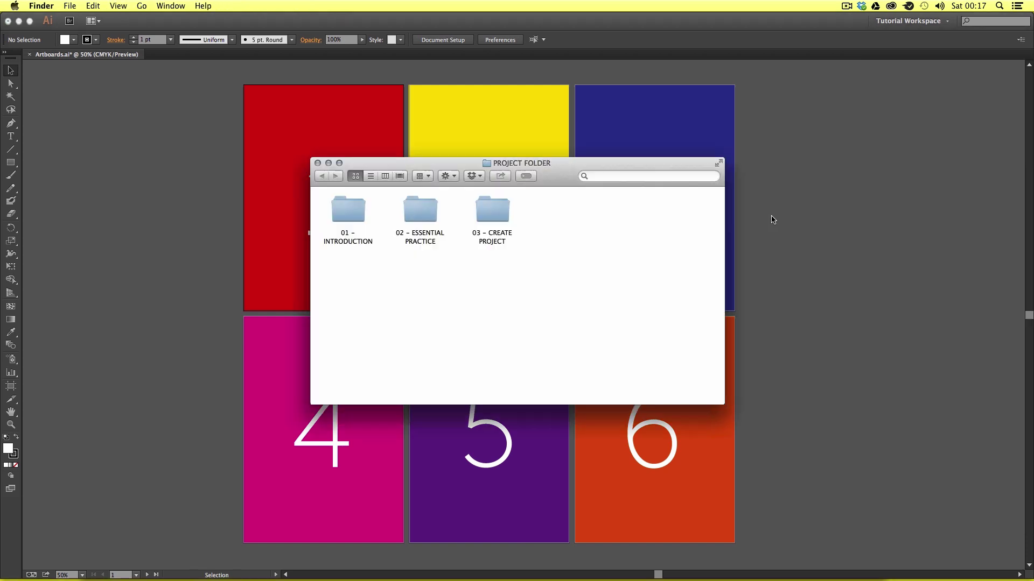
click(351, 211)
double_click(350, 212)
double_click(418, 207)
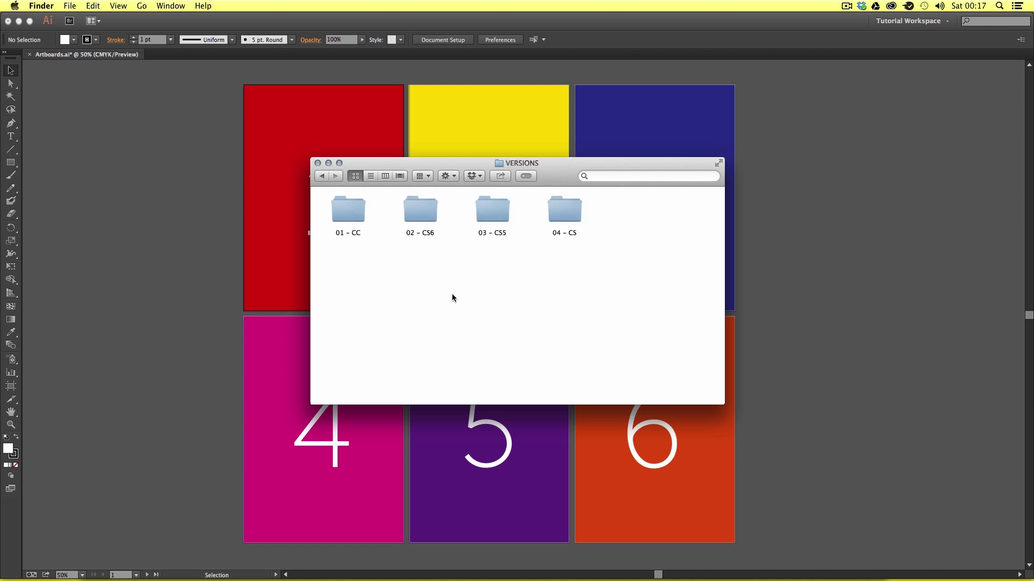
double_click(357, 210)
click(358, 213)
double_click(358, 213)
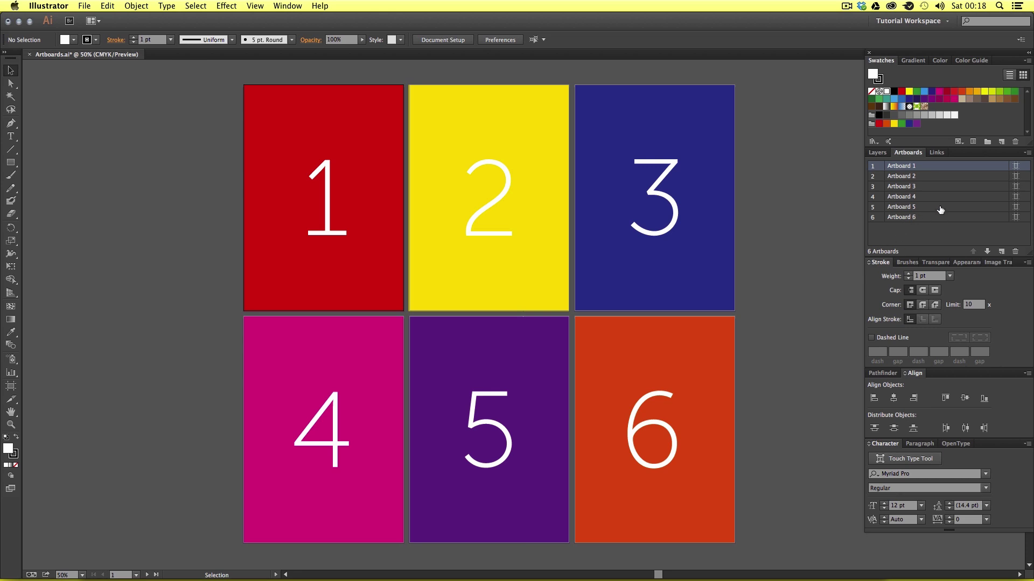
Step: Make Artboard 6 active, fit it in the window and rename it as Orange 6
click(909, 218)
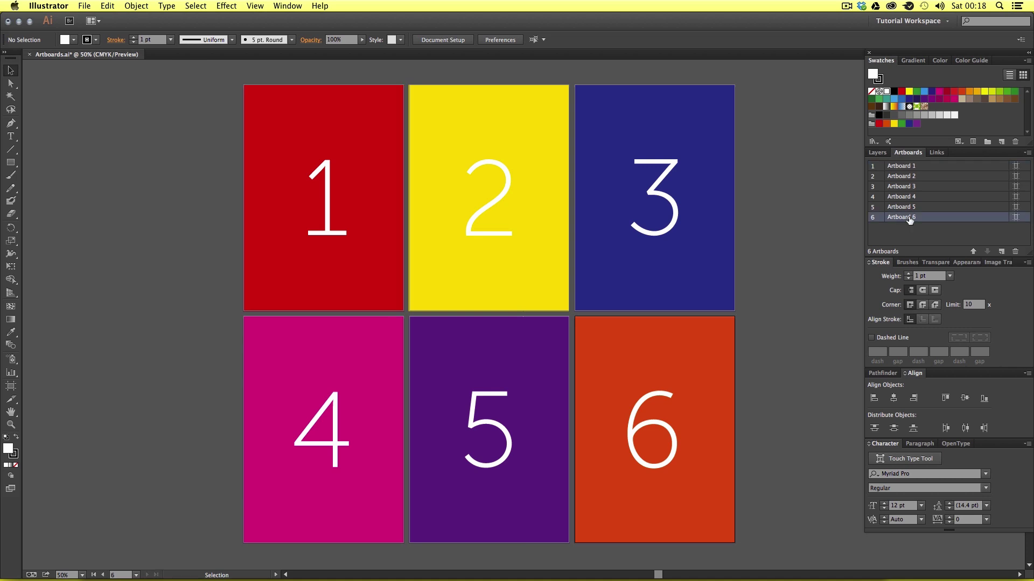
double_click(961, 220)
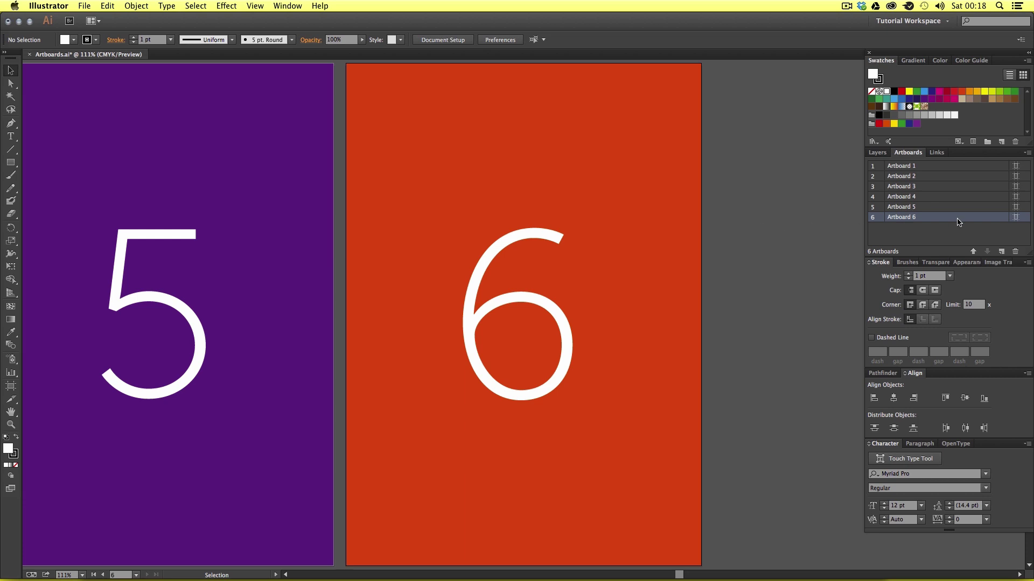
double_click(899, 218)
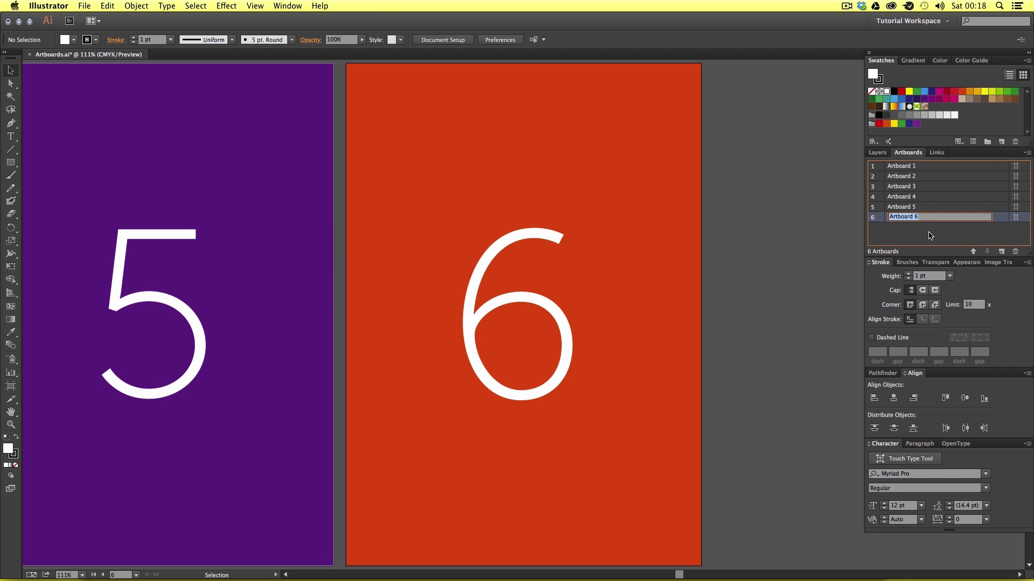
text(Orange 6)
click(912, 233)
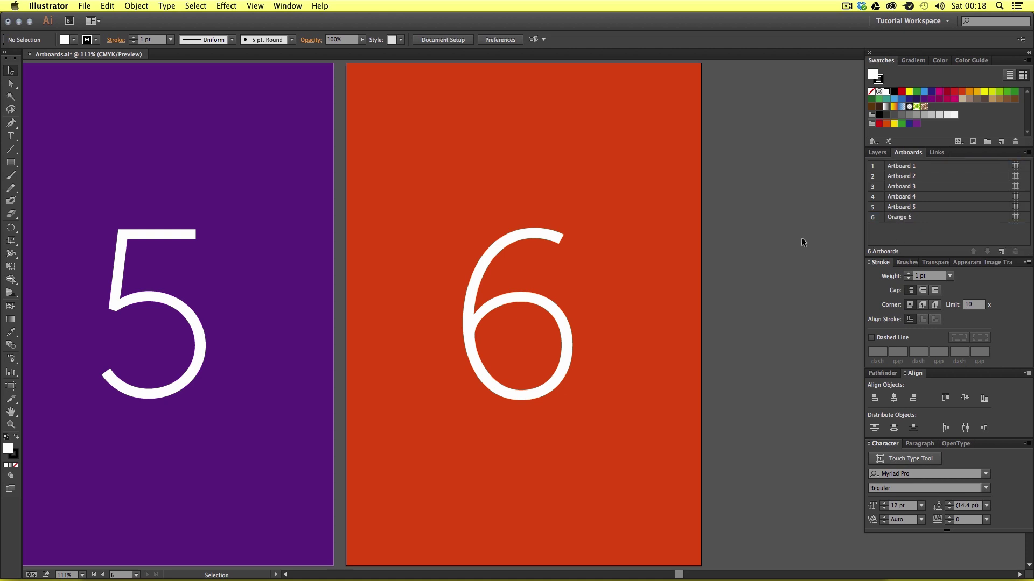
Step: Move Artboard 4 down two places to the end of the artboard order
key(z)
alt+click(447, 260)
alt+click(489, 276)
alt+click(488, 276)
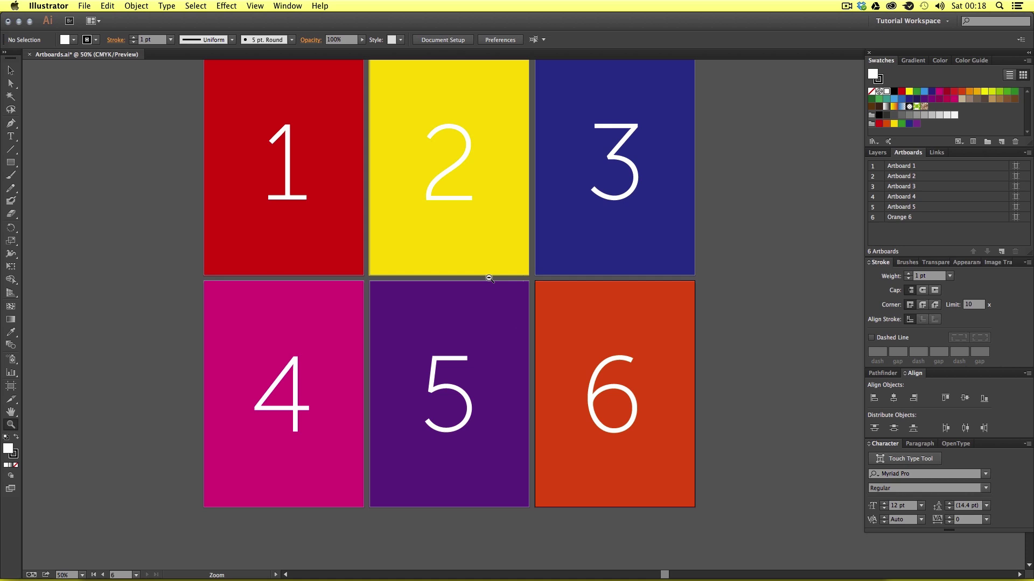
scroll(506, 282, up, 2)
scroll(505, 281, left, 2)
key(v)
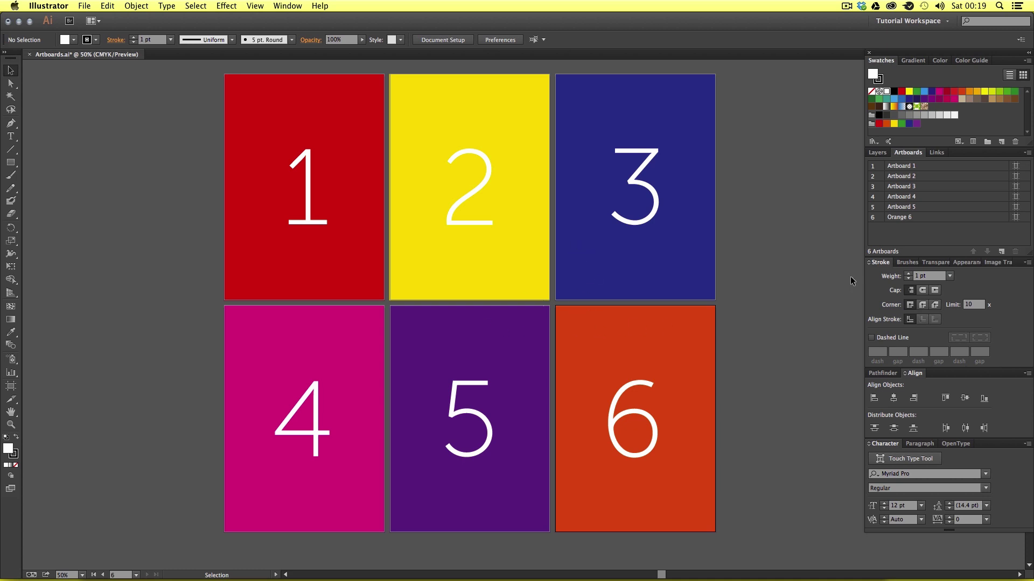
click(907, 198)
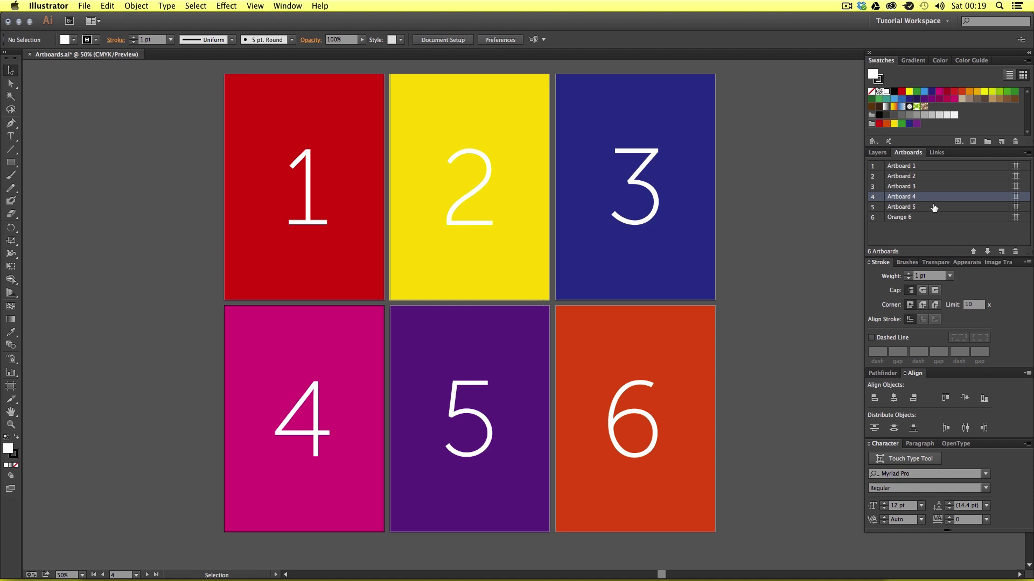
click(988, 252)
click(988, 252)
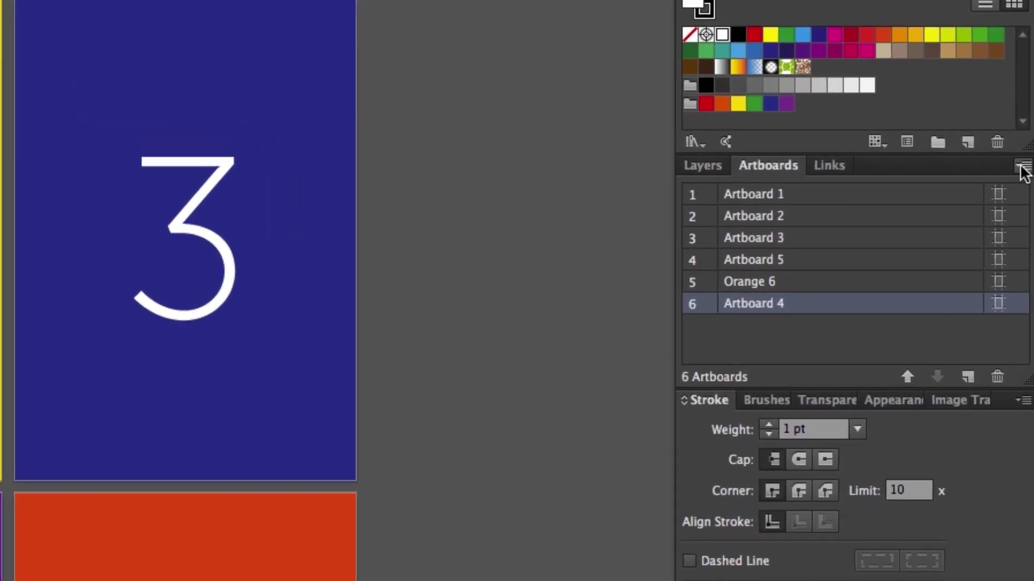
Step: Rearrange the artboards to match the new order in 3 columns with 20.01 px spacing, moving the artwork with them
click(1022, 167)
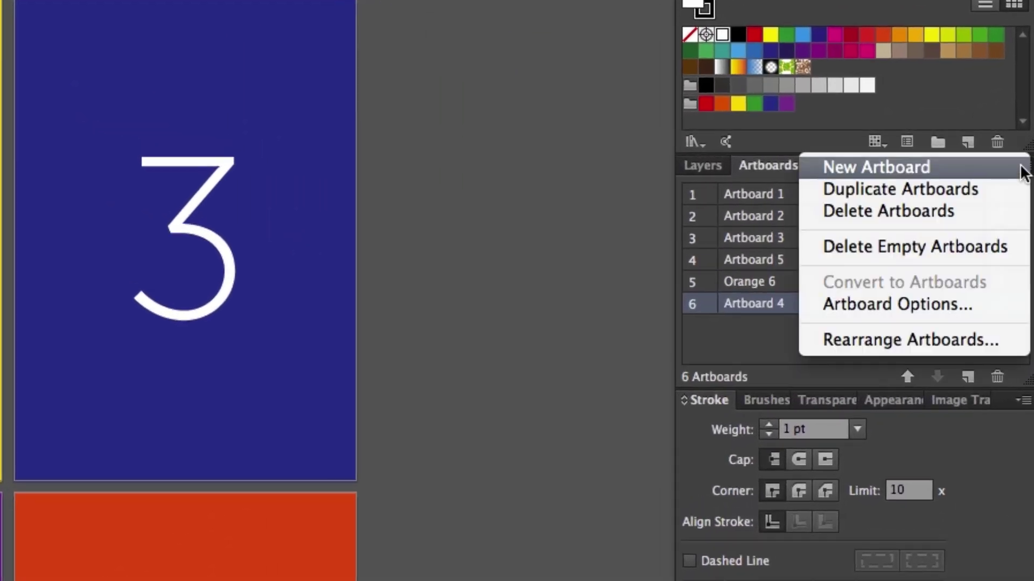
click(929, 339)
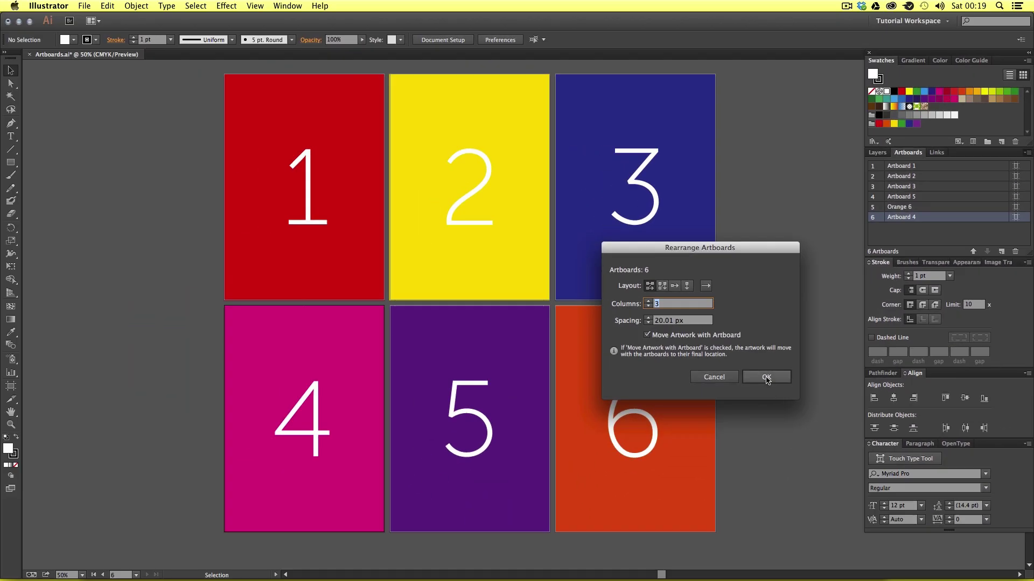
click(766, 378)
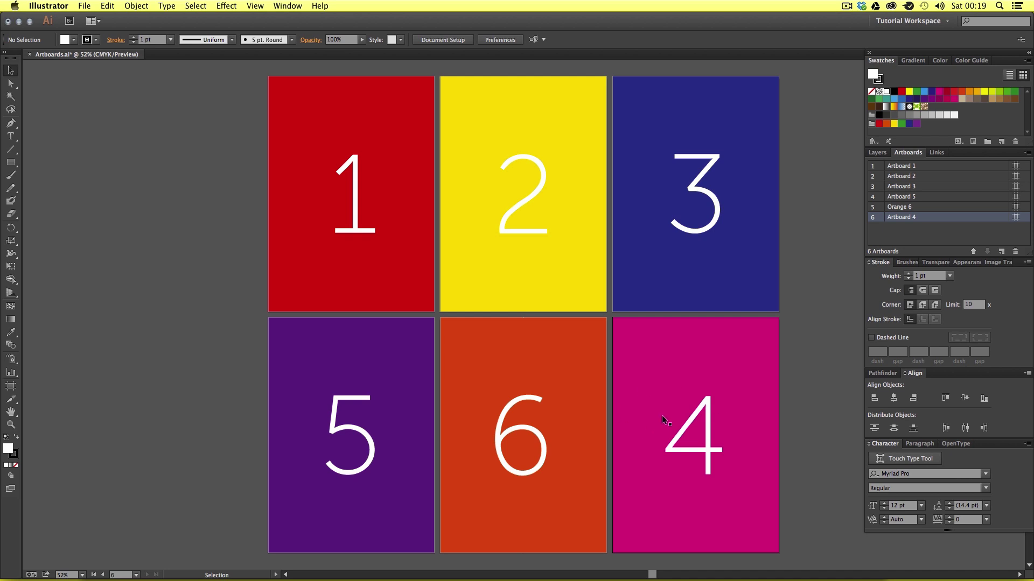
Step: Fit Artboard 4 in the window and move it up two places to fourth in the artboard order
double_click(933, 217)
click(973, 251)
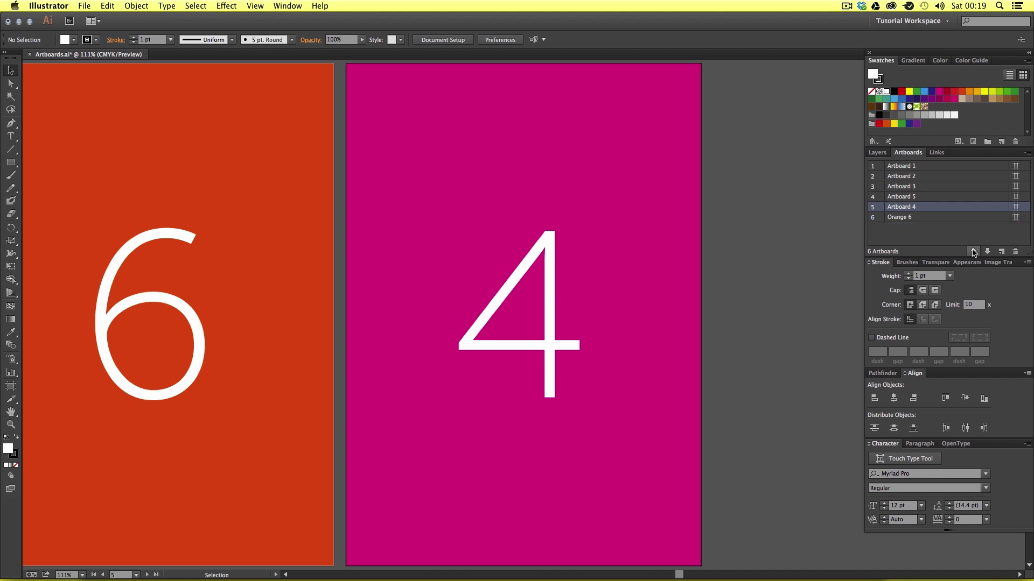
click(973, 251)
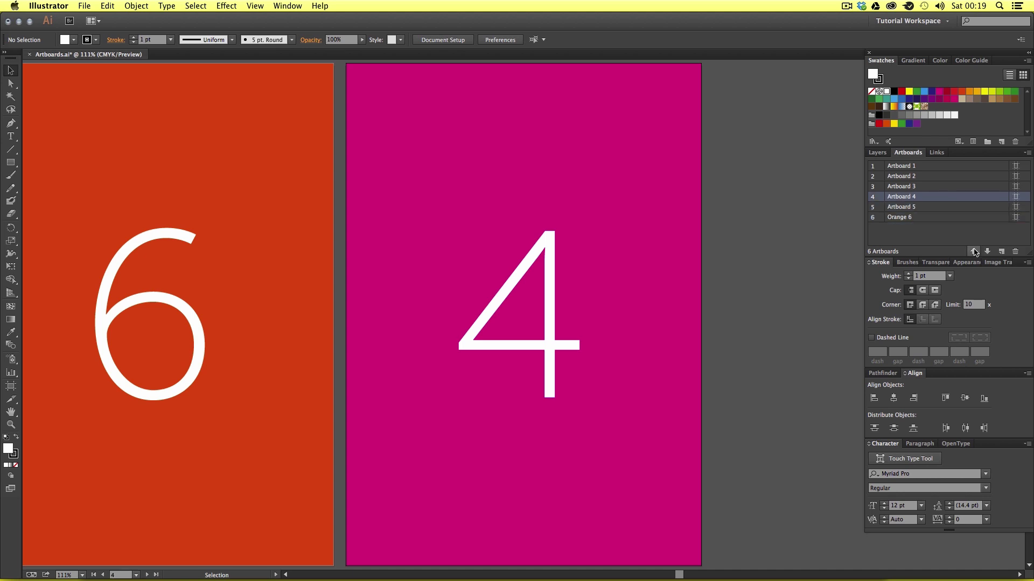
Step: Rearrange the six artboards back into numerical order in 3 columns with 20.01 px spacing, with their artwork
click(1027, 155)
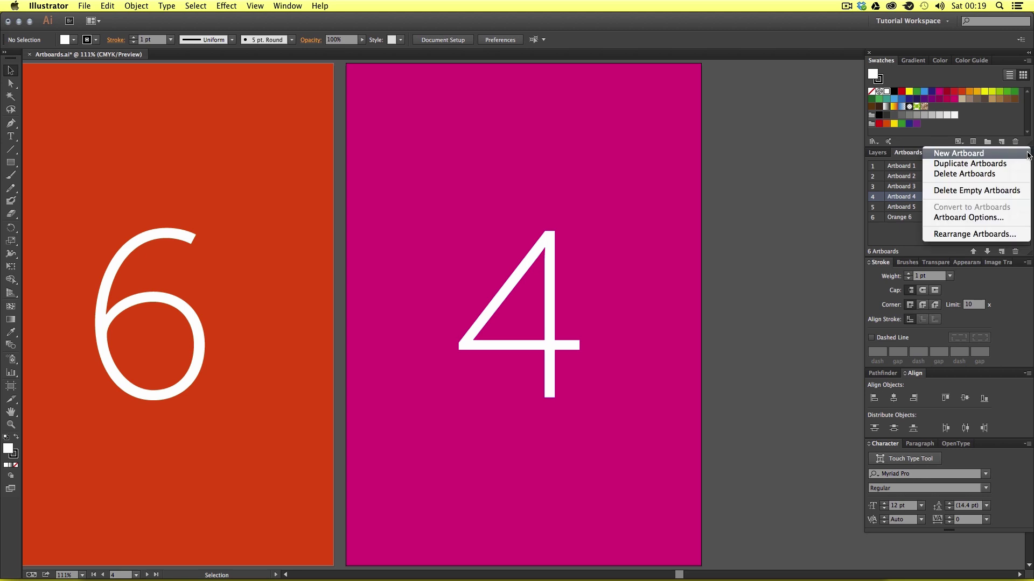
click(988, 235)
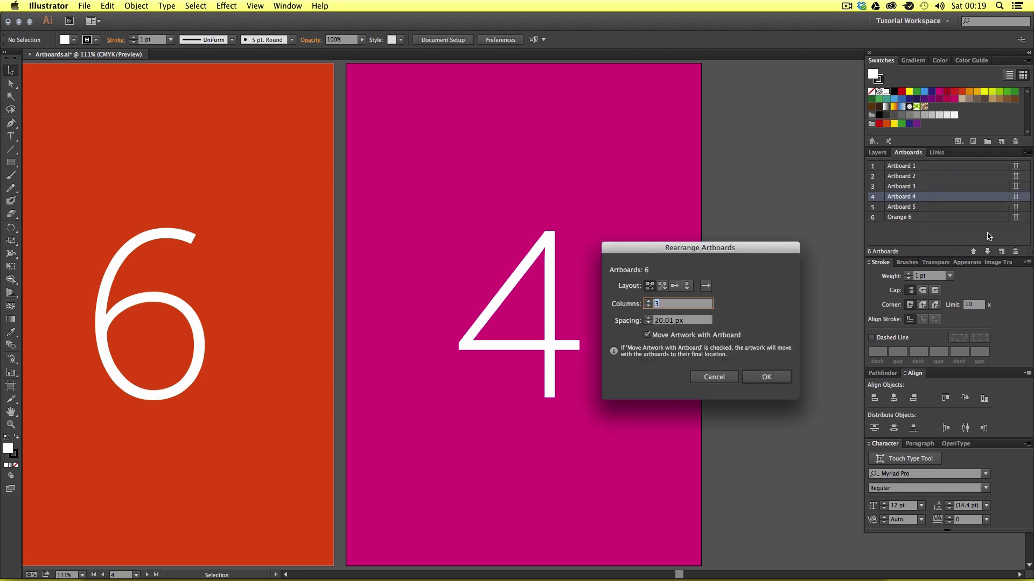
click(775, 376)
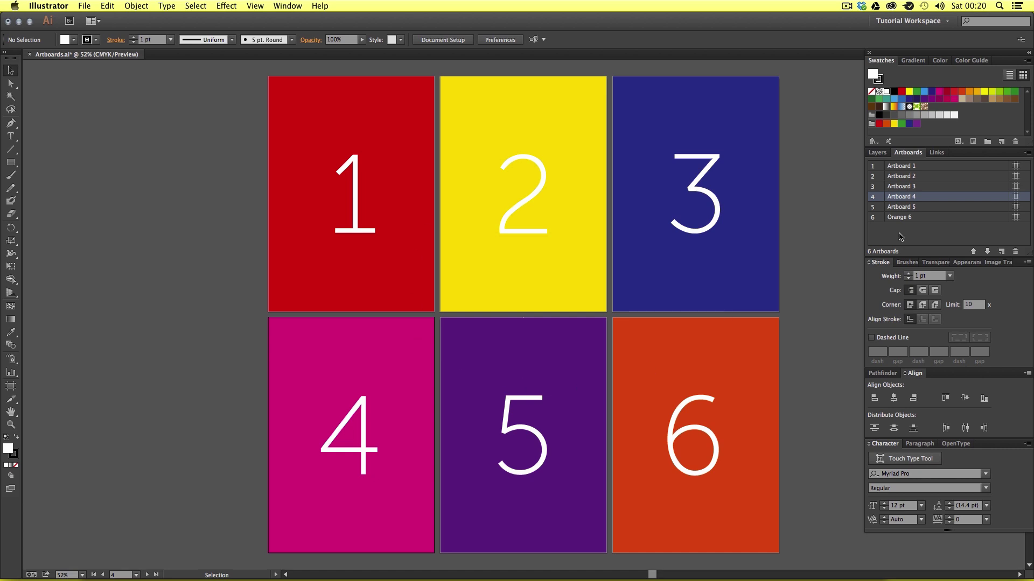
Step: Delete Artboard 3 along with its blue background and number 3 artwork
click(920, 187)
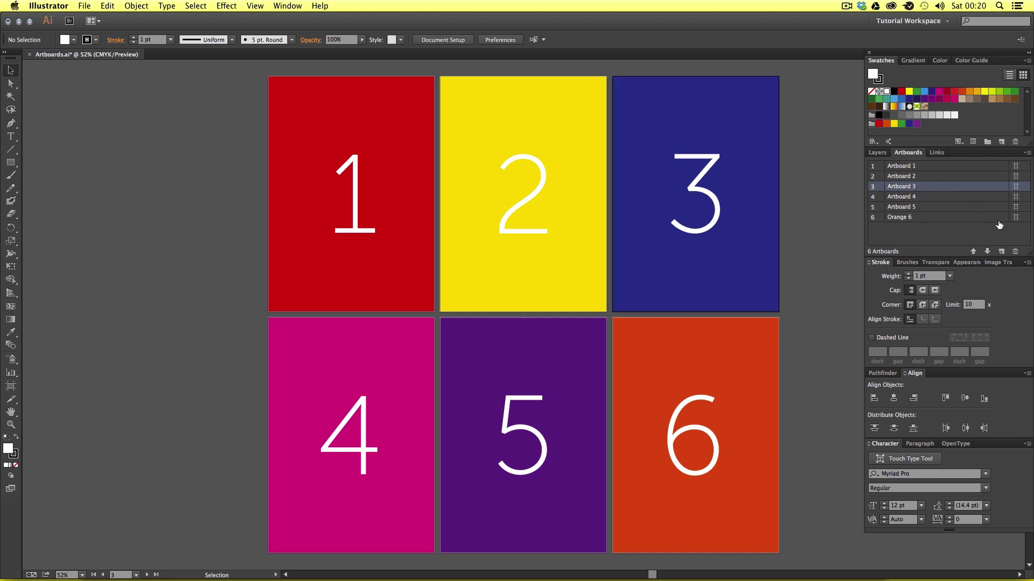
click(1015, 252)
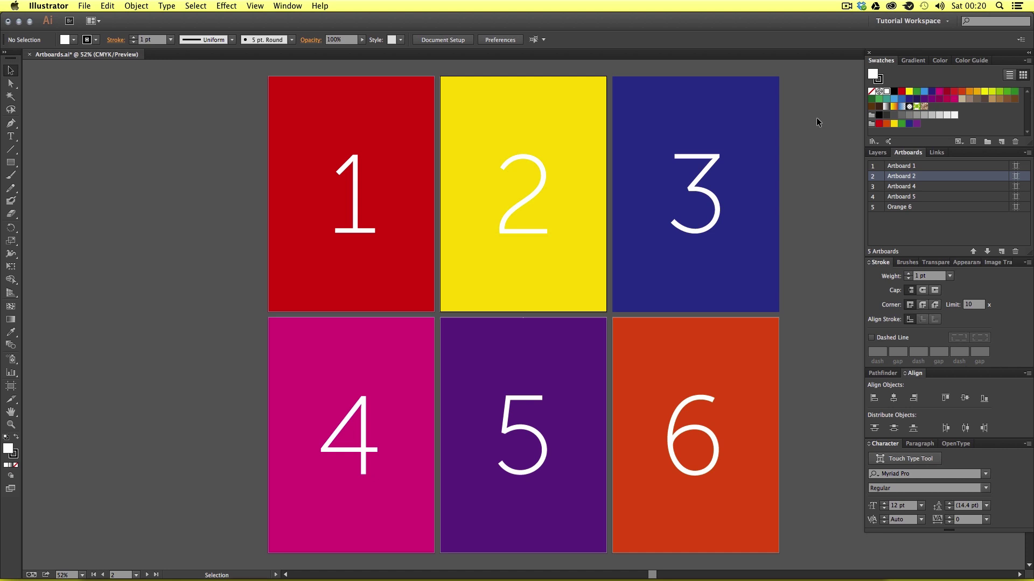
drag(818, 111, 664, 265)
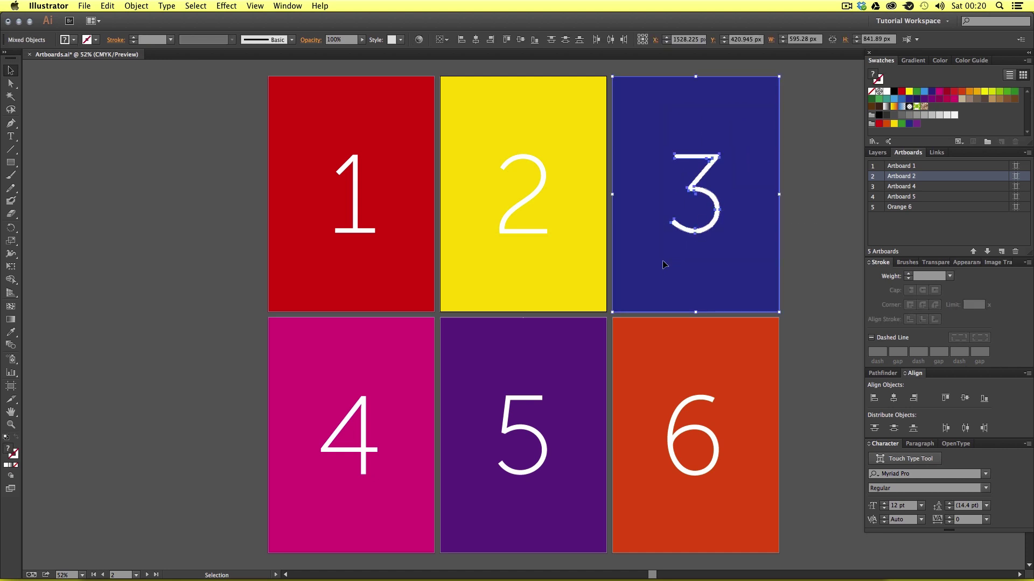
key(Delete)
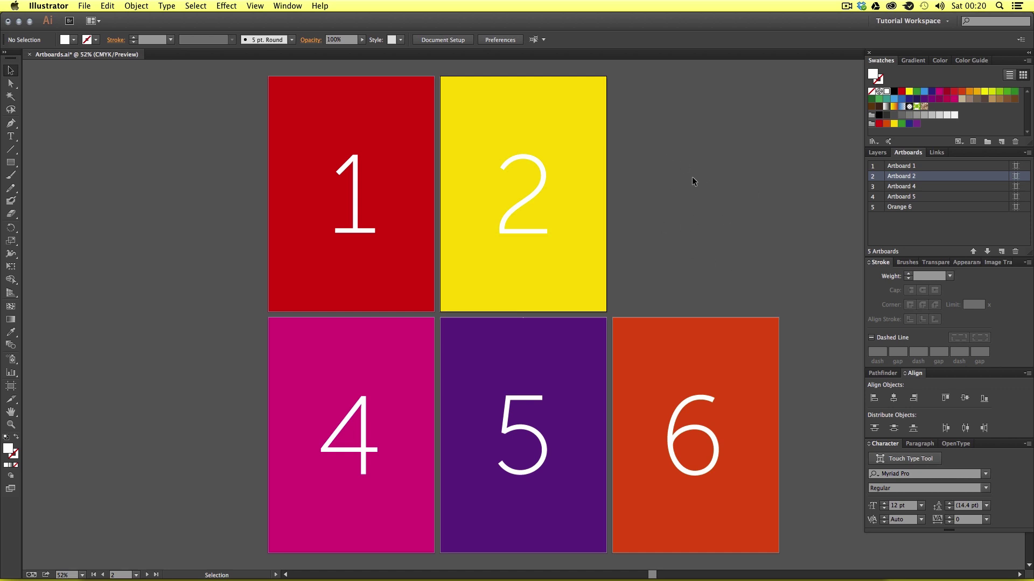
Step: Rearrange the remaining five artboards in three columns to close the gap left by the deleted one
click(1026, 155)
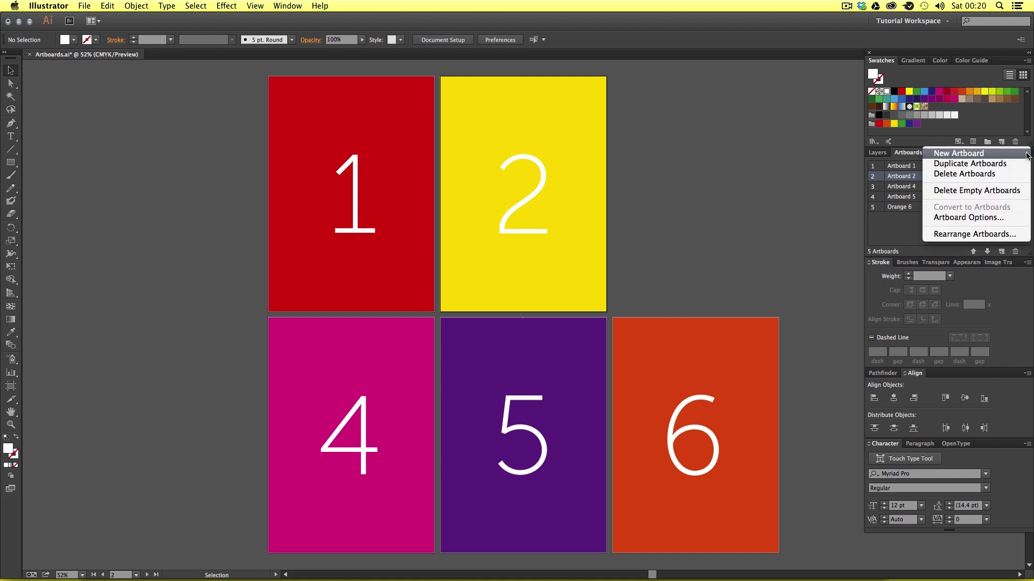
click(970, 234)
click(767, 377)
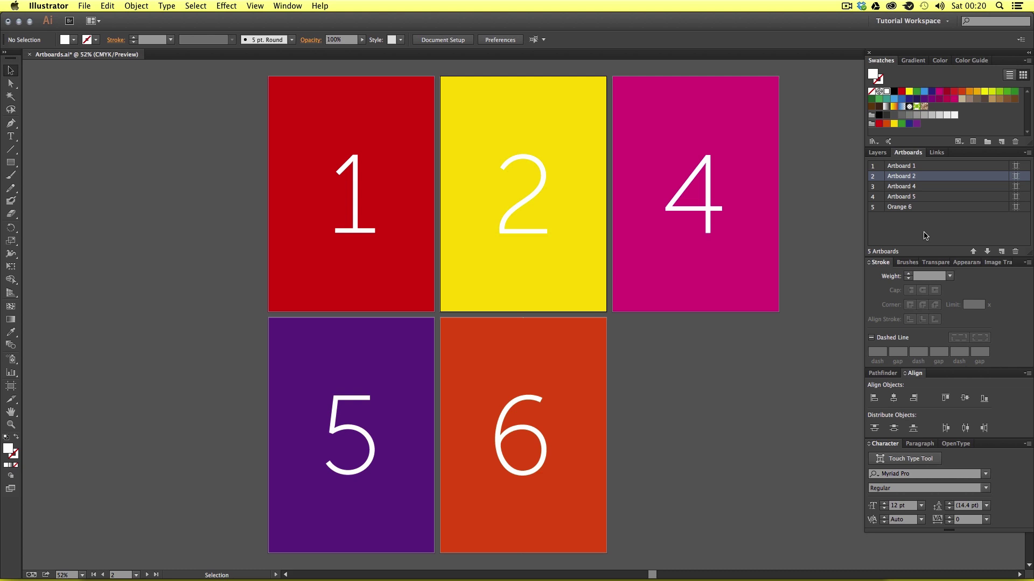
Step: Add one new blank artboard after Artboard 4 and another after Artboard 5 in the artboard order
click(925, 187)
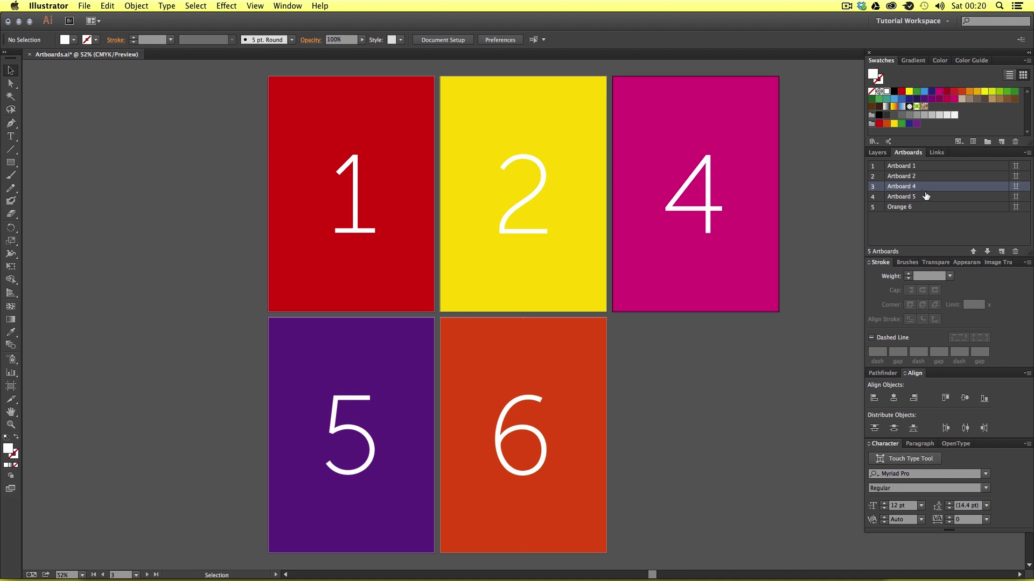
click(1001, 252)
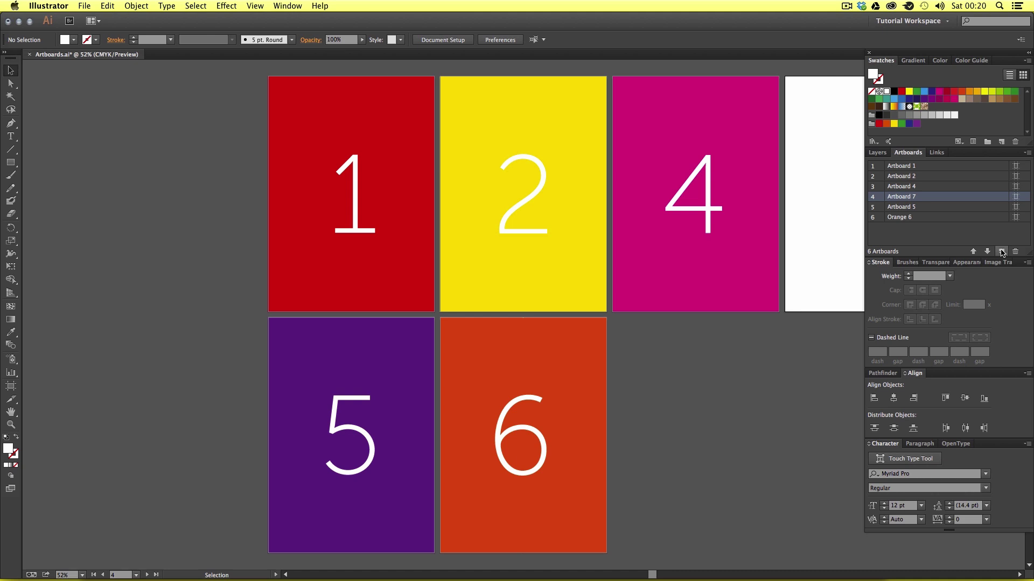
click(940, 206)
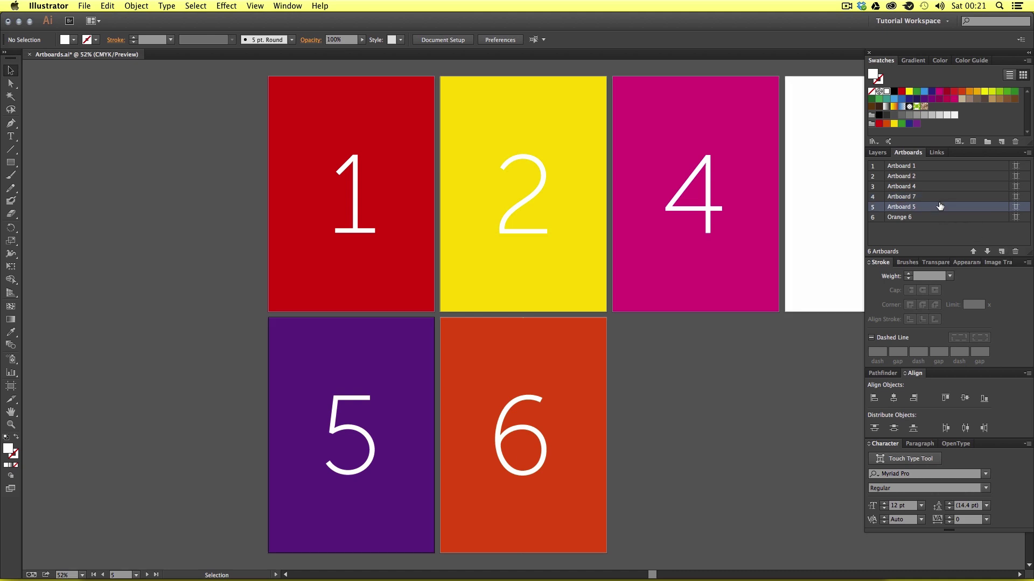
click(1001, 252)
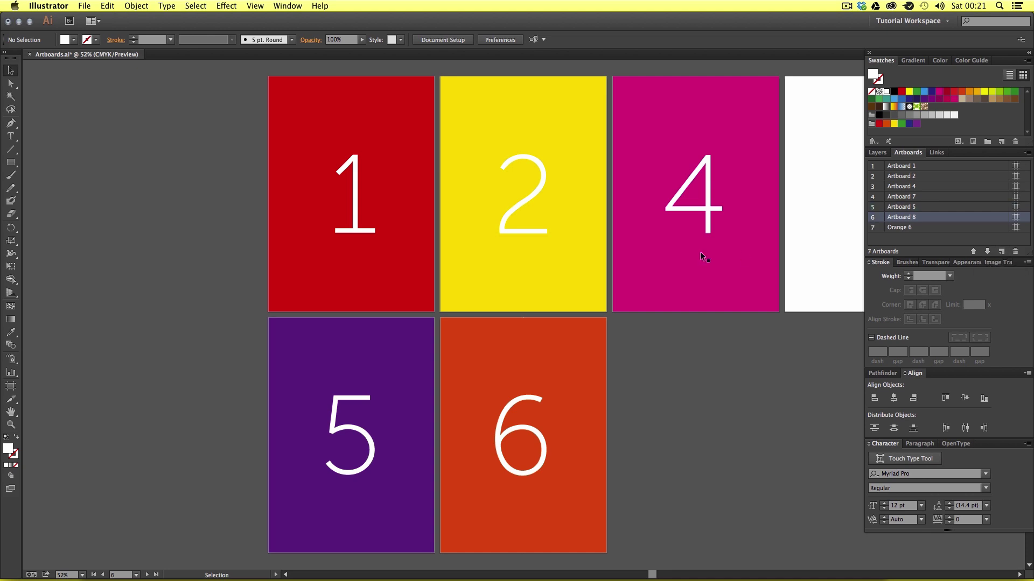
Step: Rearrange all seven artboards, including the blank ones, in 3 columns with 20.01 px spacing, moving the artwork with them
drag(720, 245, 499, 243)
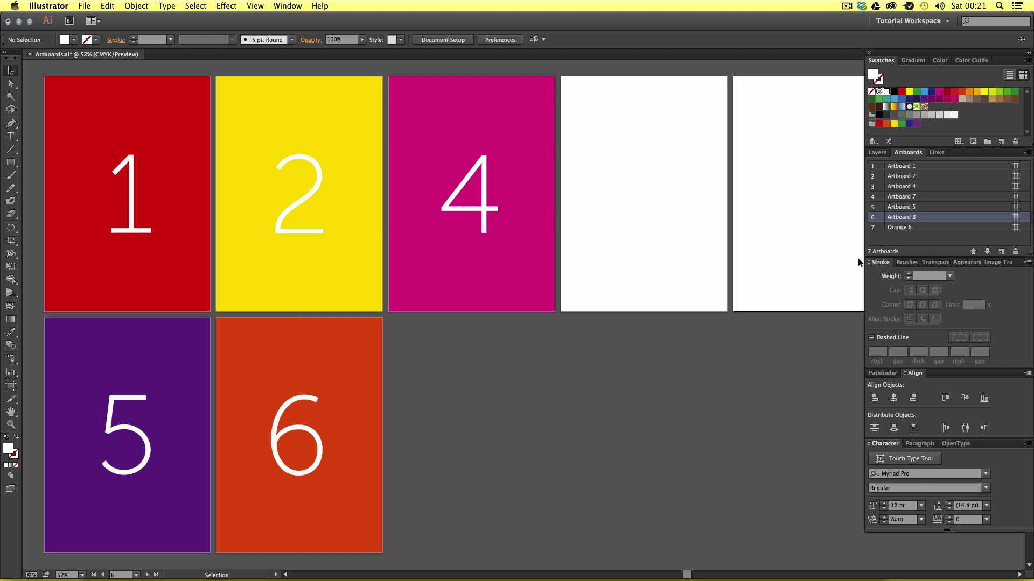
click(1027, 155)
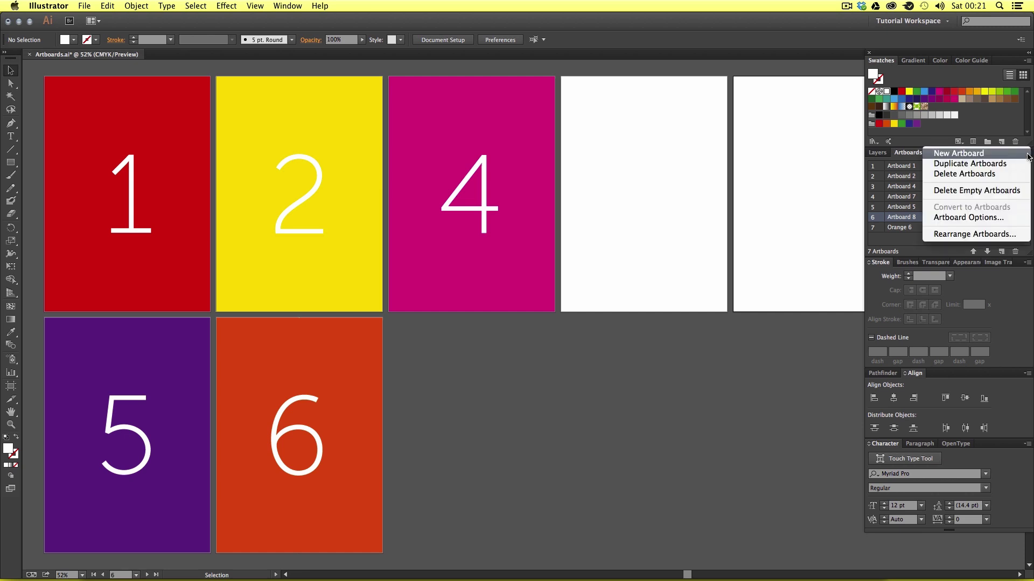
click(974, 234)
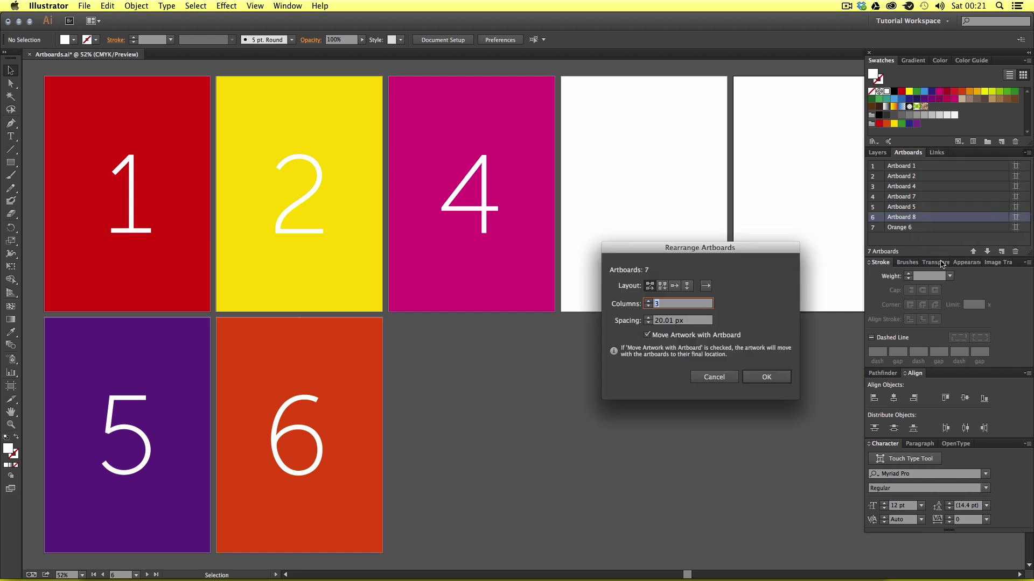
click(767, 377)
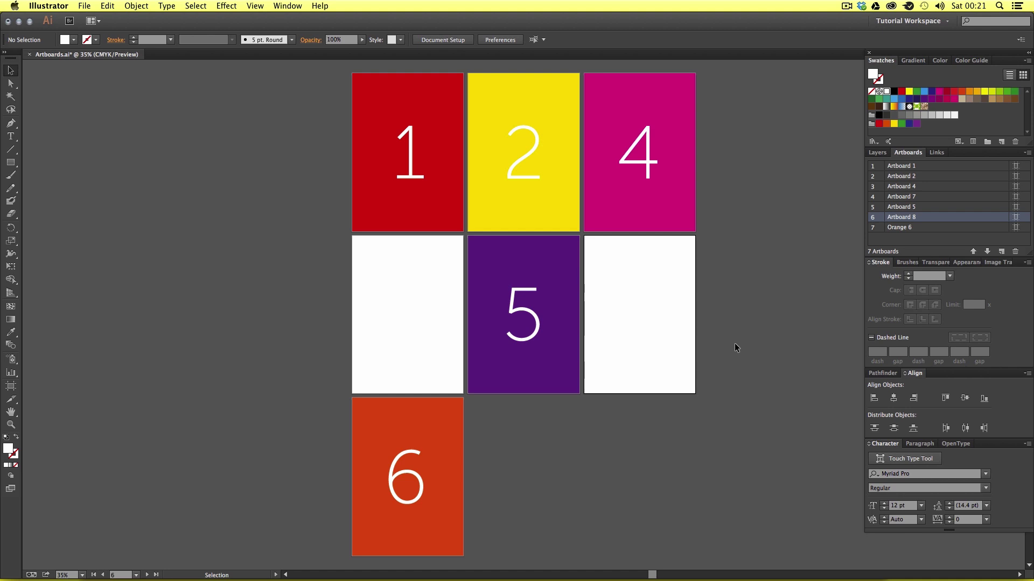
Step: Undo the two blank artboard additions, the rearrangements, and the deletion of Artboard 3 with its artwork
key(super+z)
key(super+z)
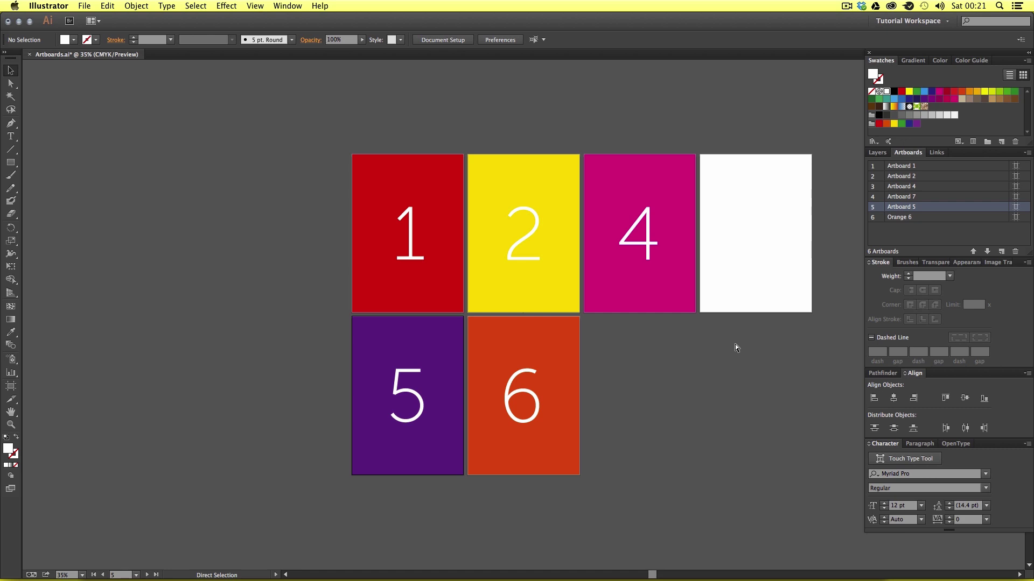
key(super+z)
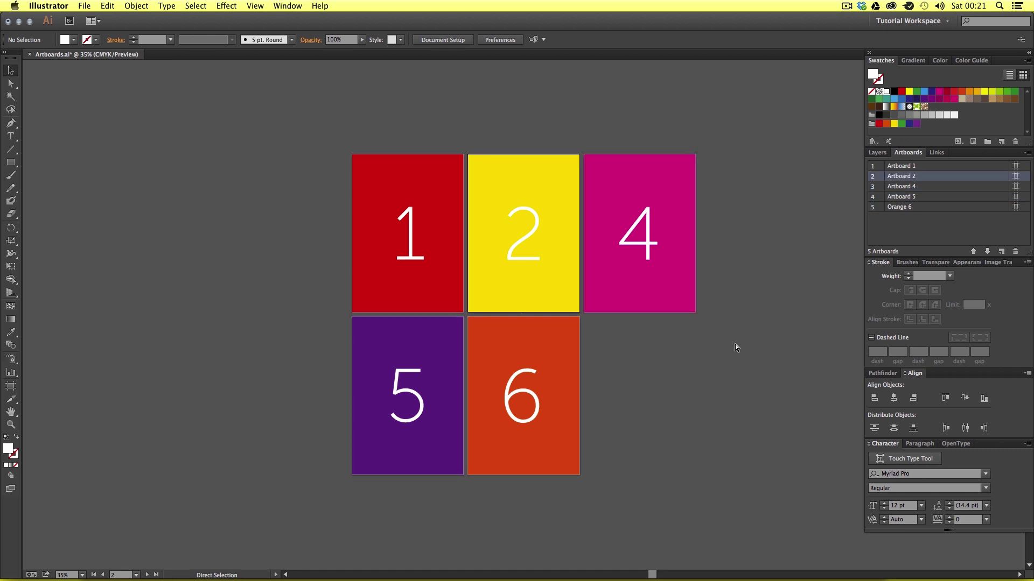
key(super+z)
key(super+z)
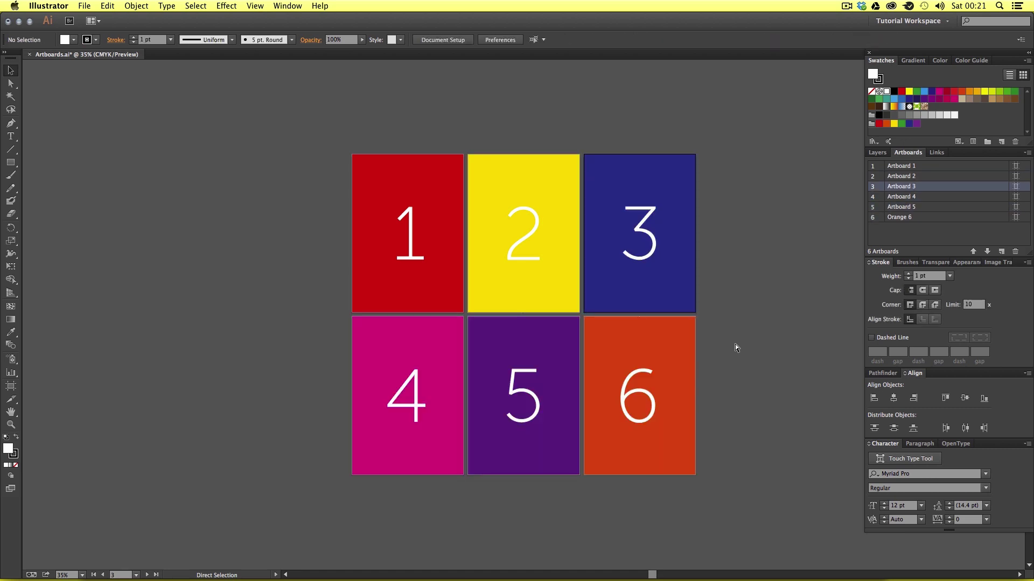
Step: Draw a new custom artboard about 844 by 532 px beside Artboard 3 with the Artboard tool
key(z)
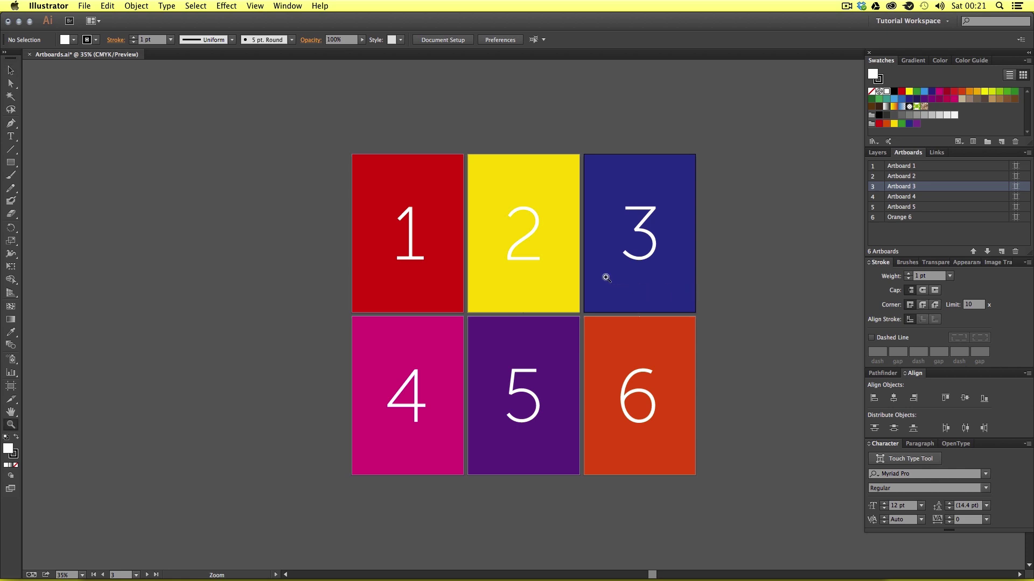
click(567, 275)
scroll(574, 316, down, 3)
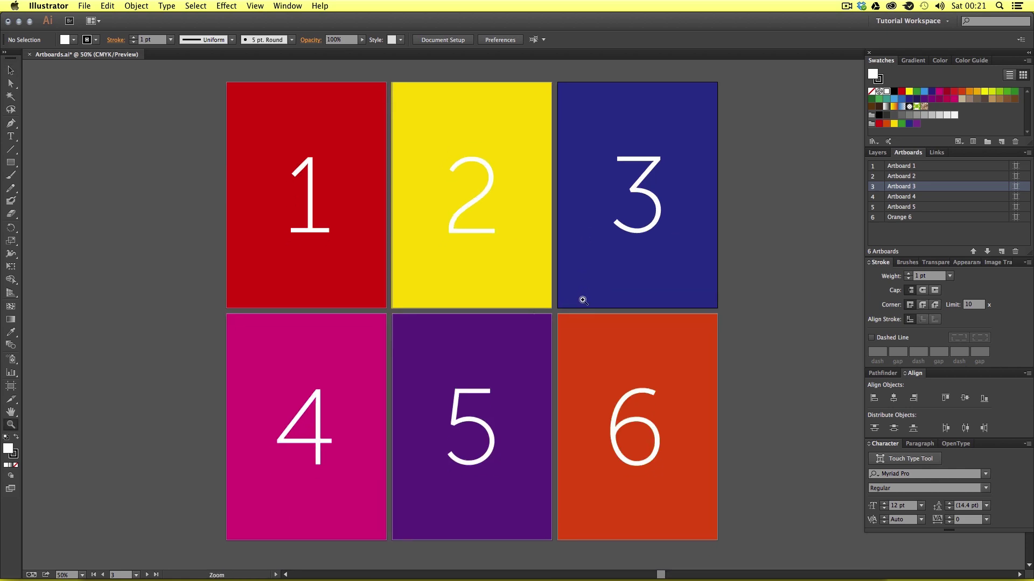
key(v)
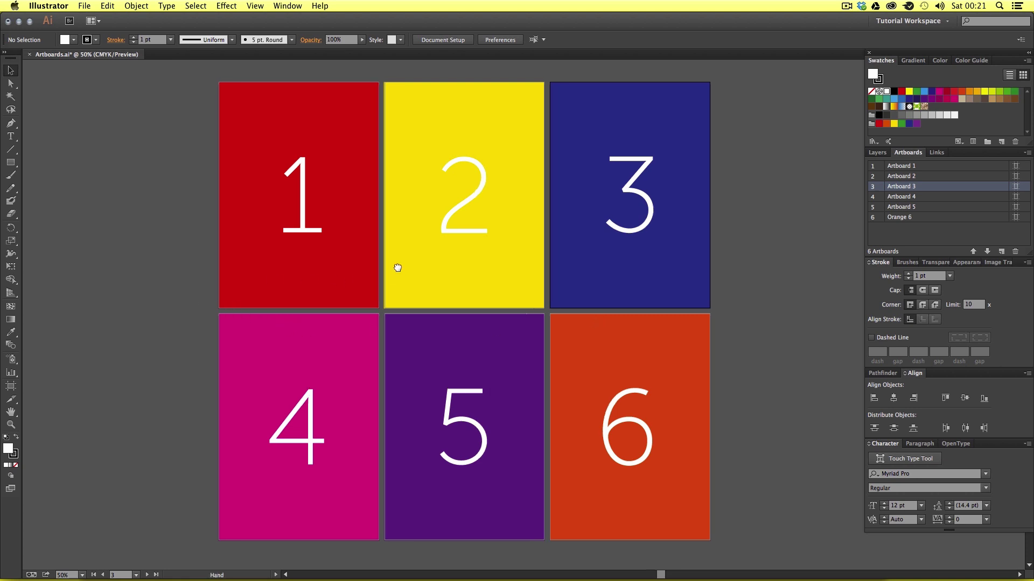
drag(397, 266, 298, 267)
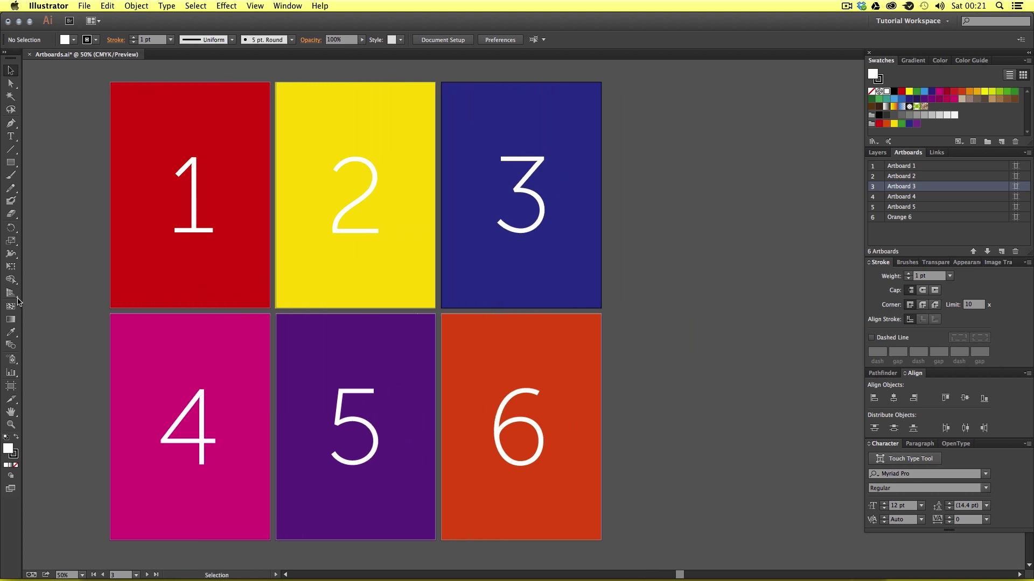
click(11, 386)
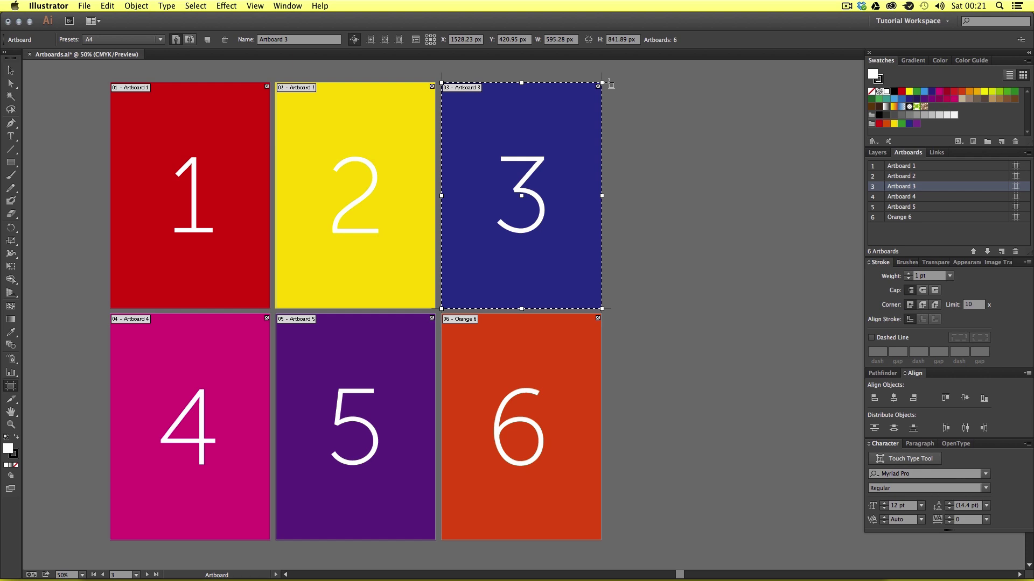
drag(608, 82, 838, 228)
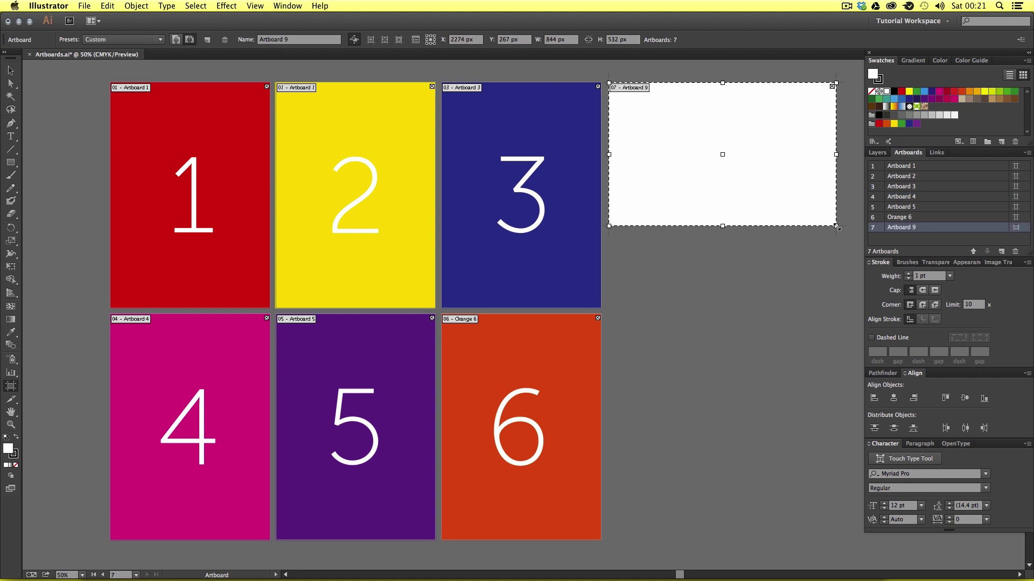
Step: Resize the new artboard to the A3 preset, try portrait orientation, return it to landscape, and leave artboard editing
click(160, 39)
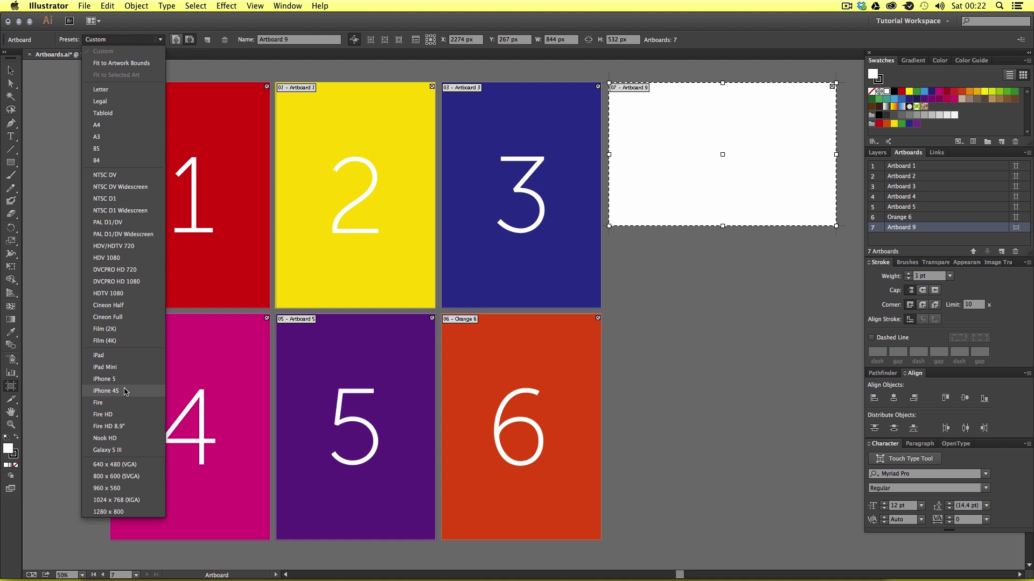
click(124, 136)
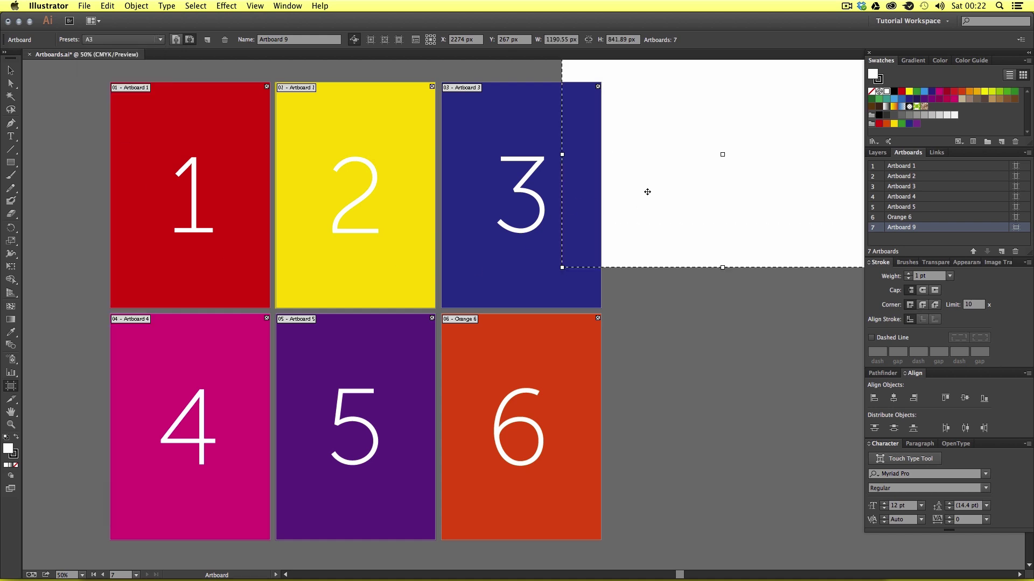
drag(683, 176, 596, 219)
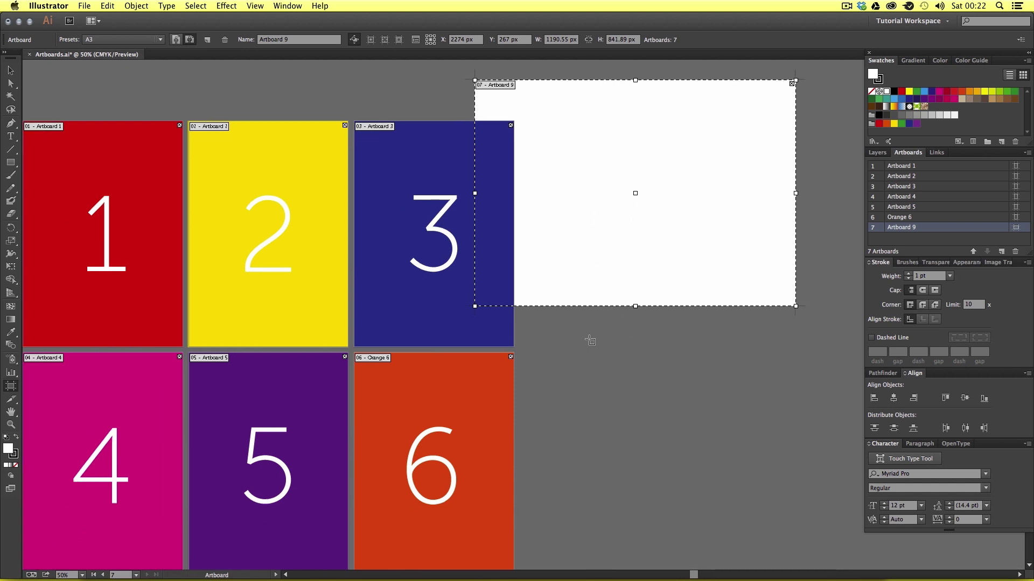
click(176, 39)
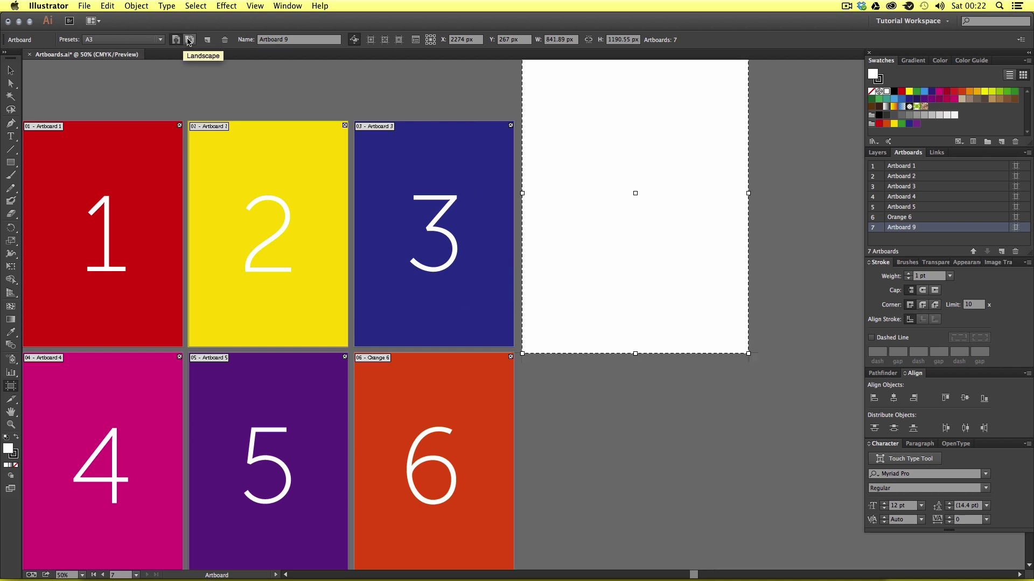
click(189, 40)
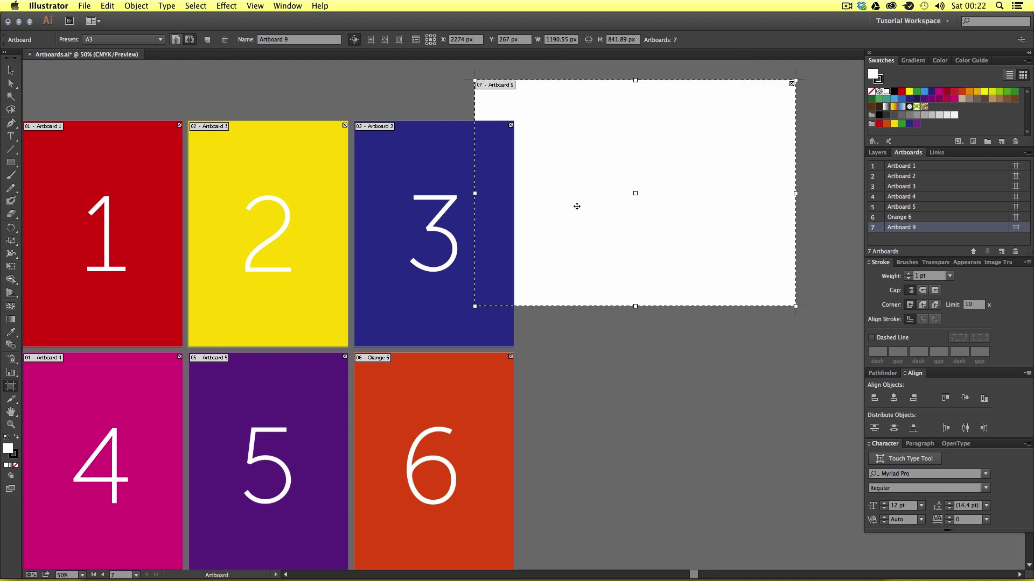
key(v)
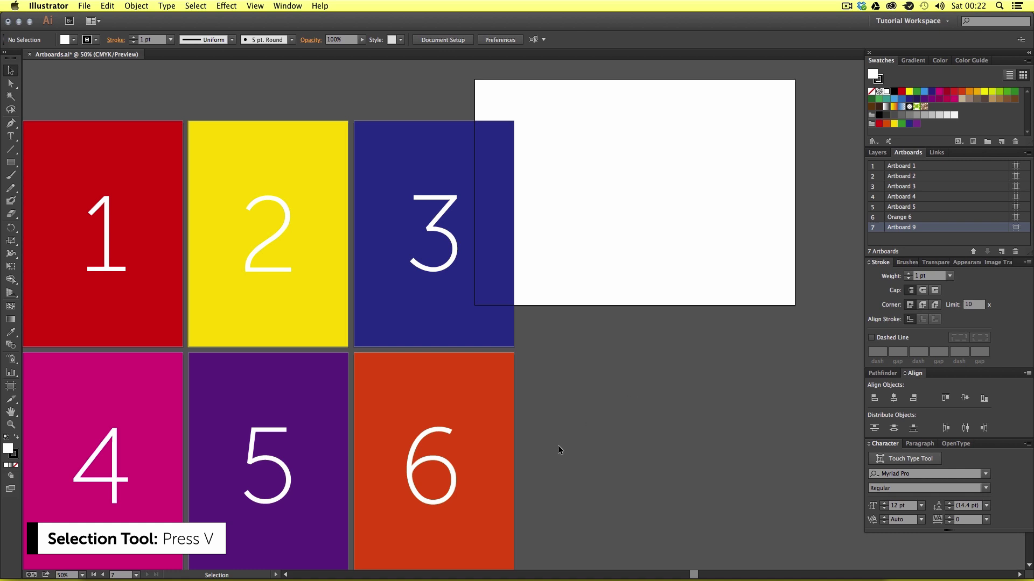
Step: Rearrange all seven artboards in 3 columns with 20.01 px spacing, moving the artwork with them
scroll(558, 445, down, 2)
scroll(558, 445, left, 2)
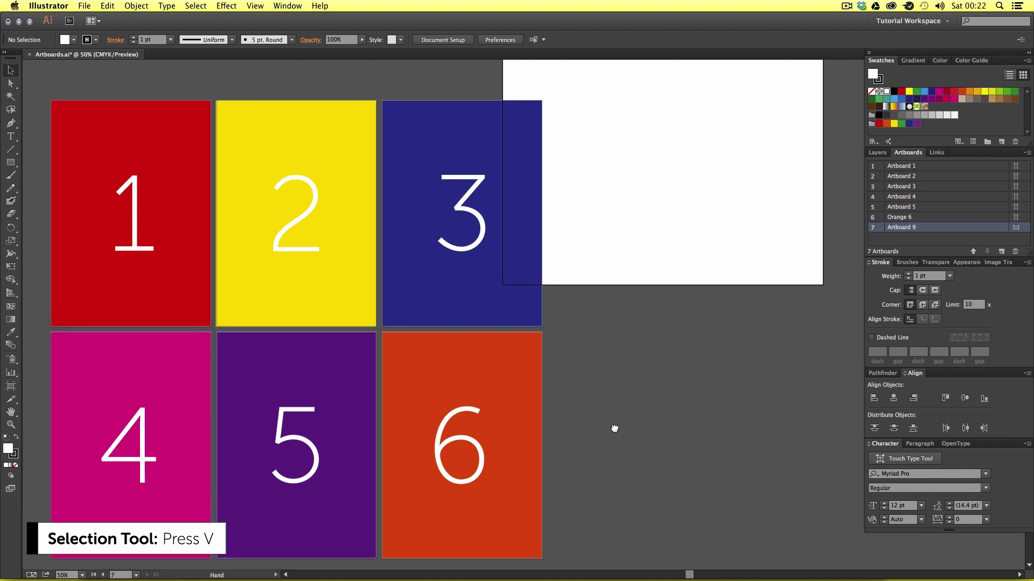
scroll(614, 425, up, 1)
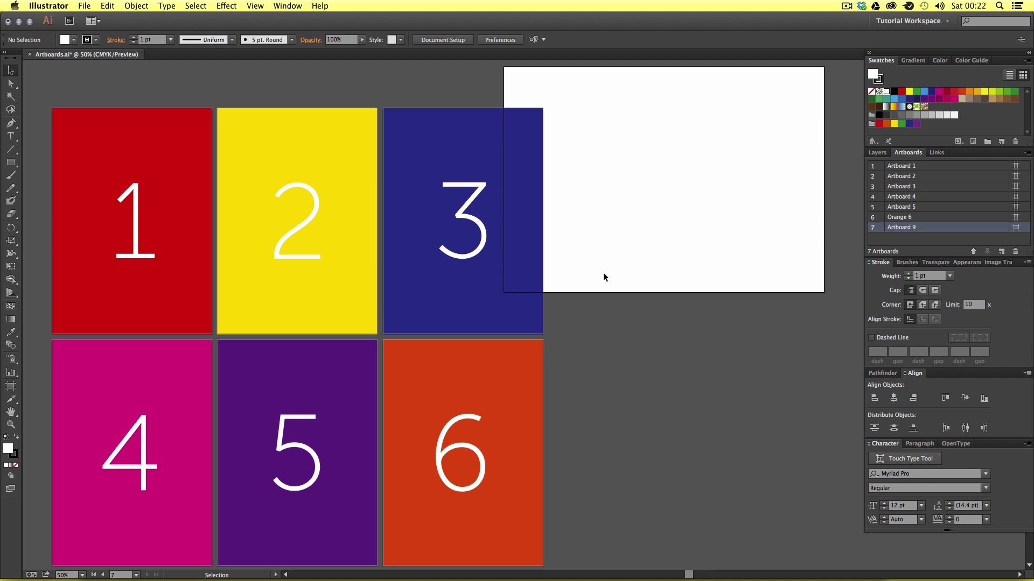
click(1027, 153)
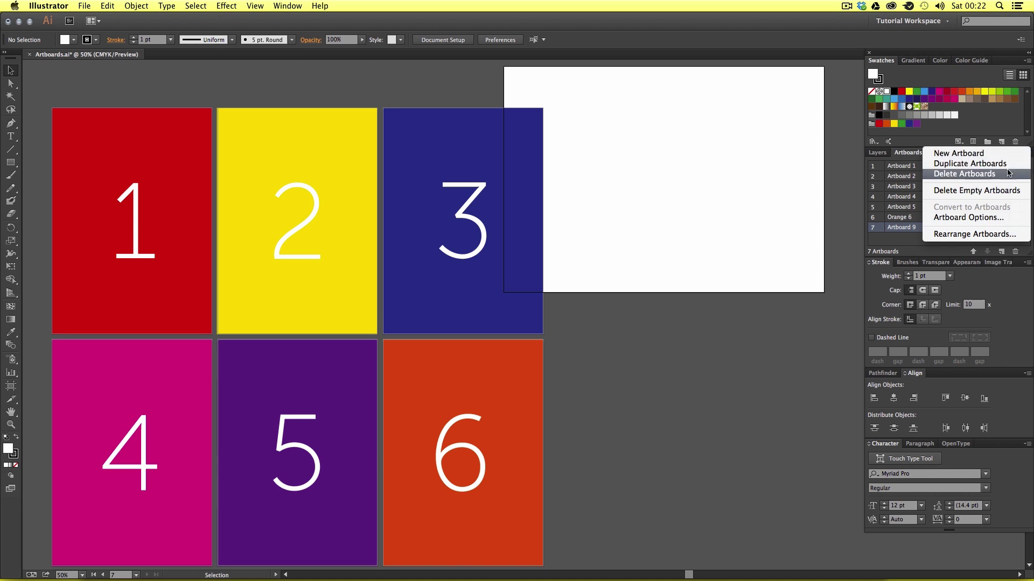
click(988, 235)
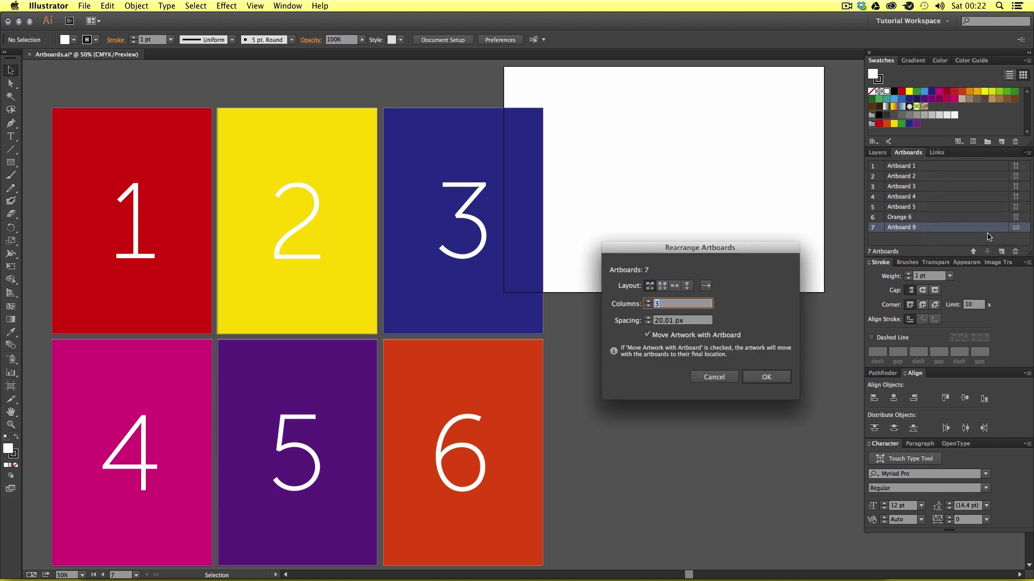
click(770, 376)
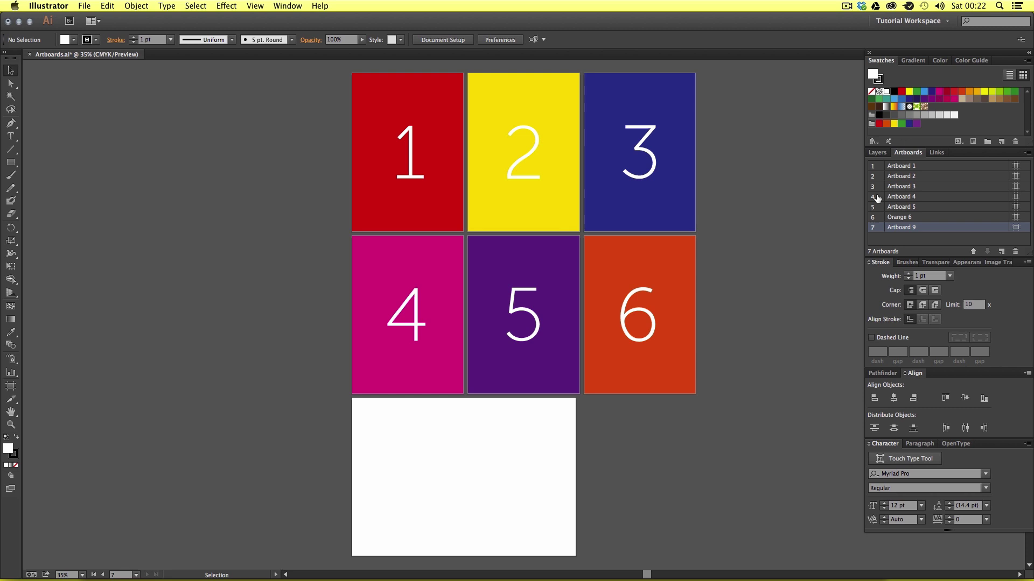
Step: Change Artboard 2 to landscape orientation in its artboard options, keeping the A4 preset
click(914, 178)
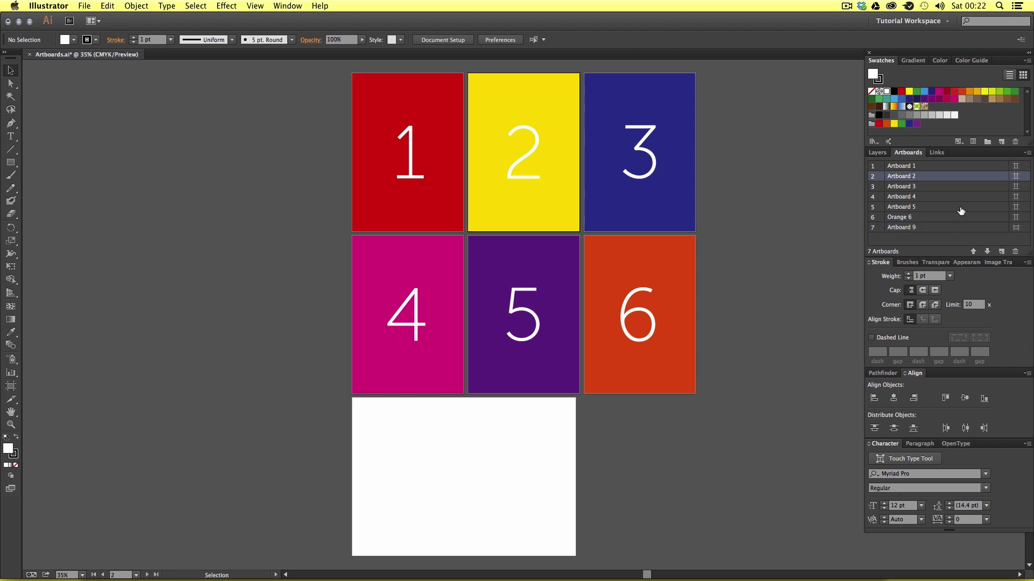
click(1027, 153)
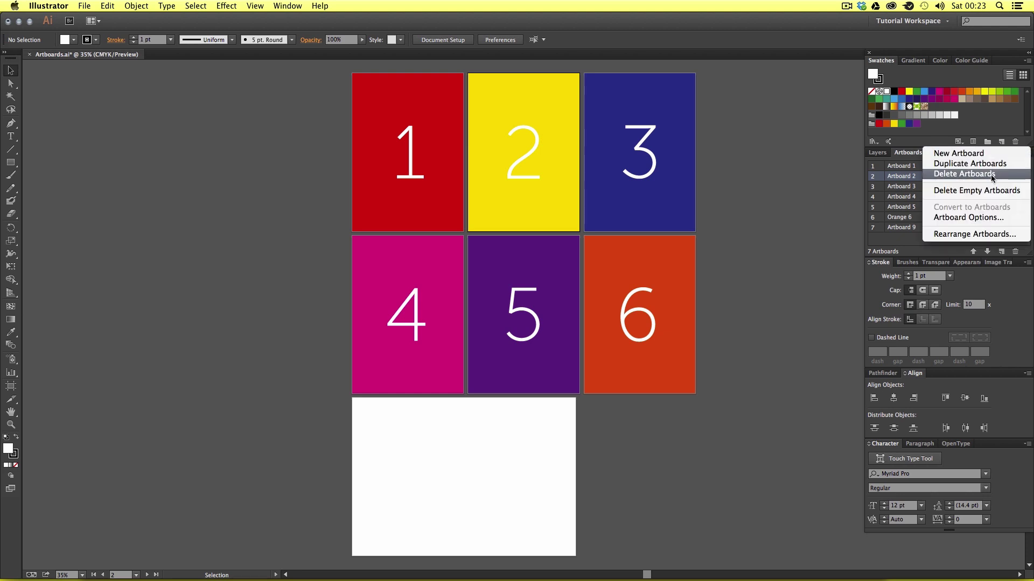
click(979, 218)
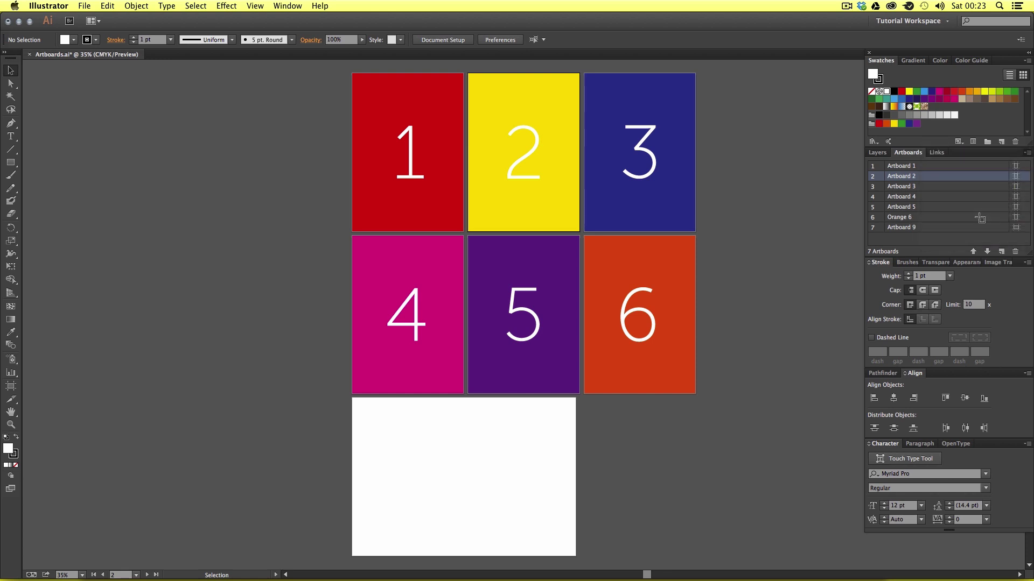
drag(482, 155, 168, 127)
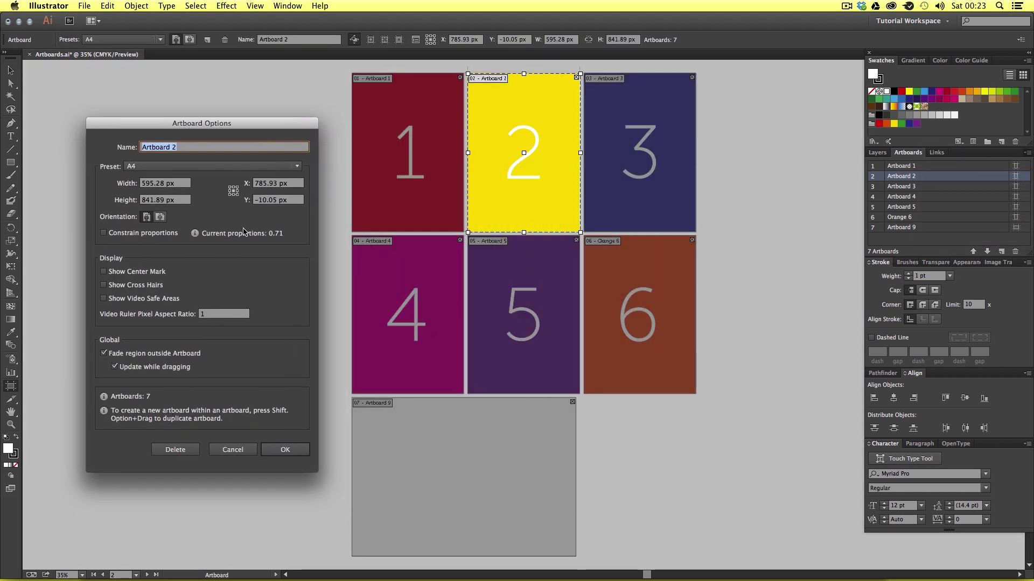
click(161, 217)
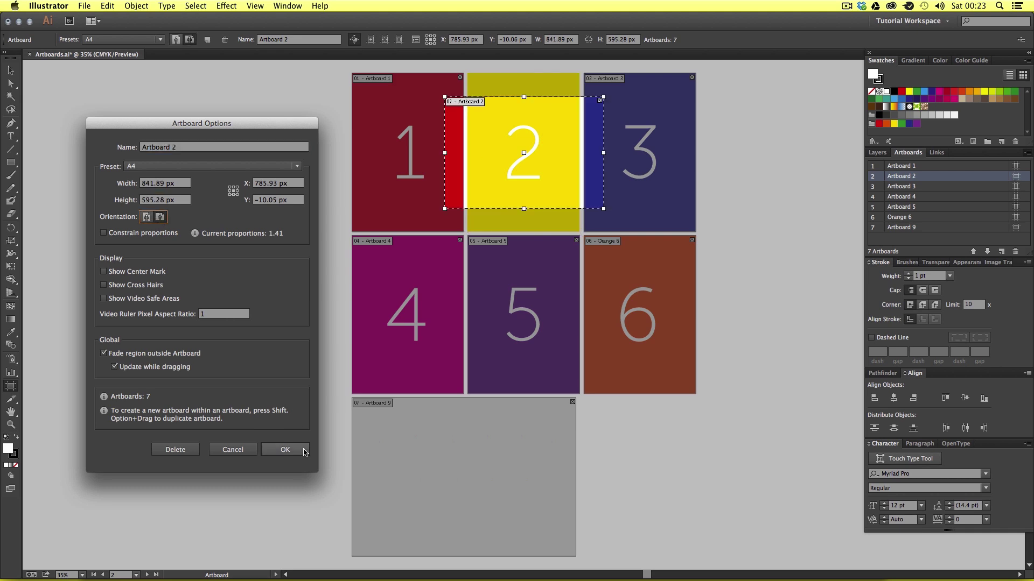
click(286, 449)
key(Escape)
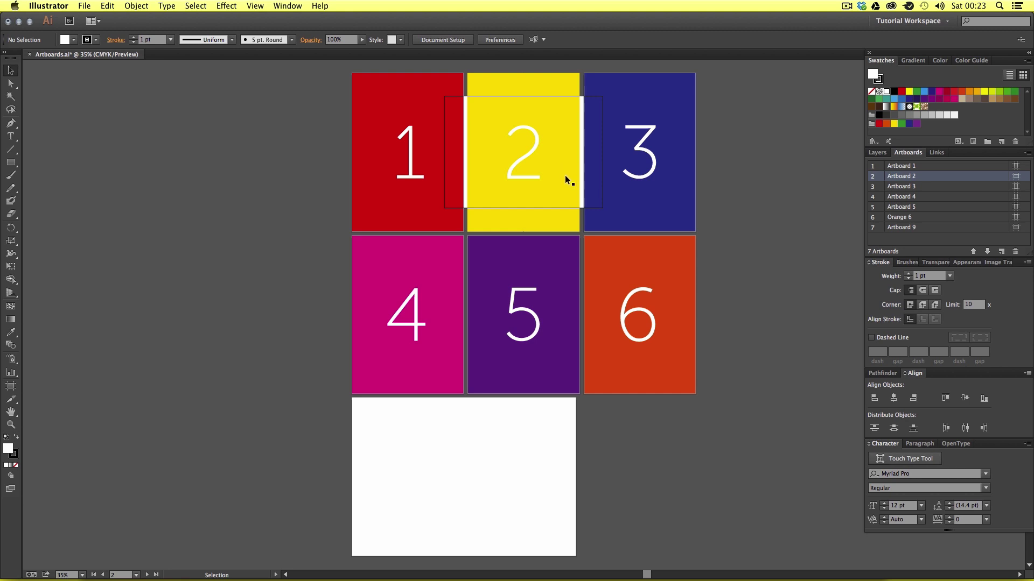
Step: Rearrange the artboards again to make room for the landscape Artboard 2
click(1028, 153)
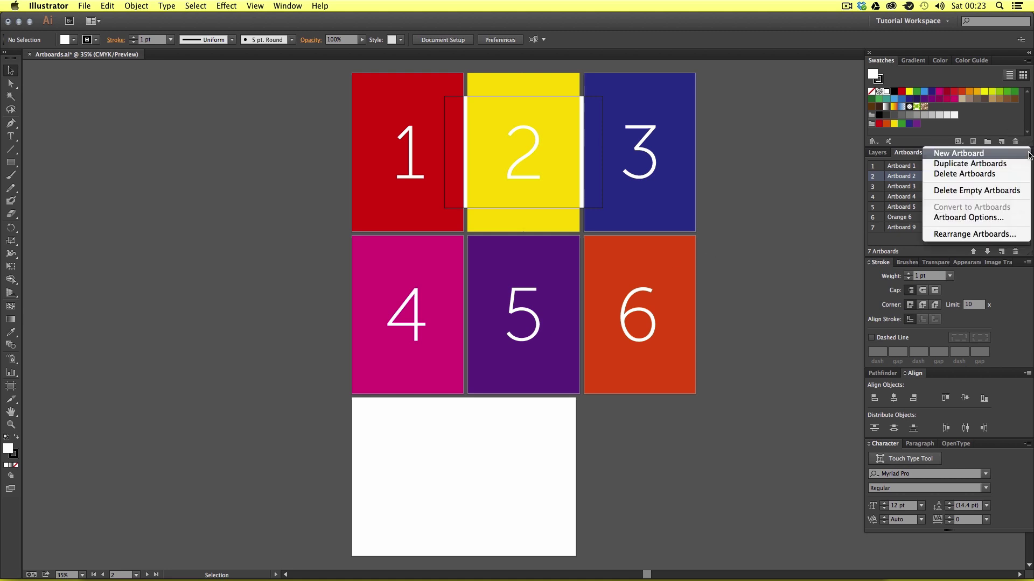
click(981, 235)
click(767, 376)
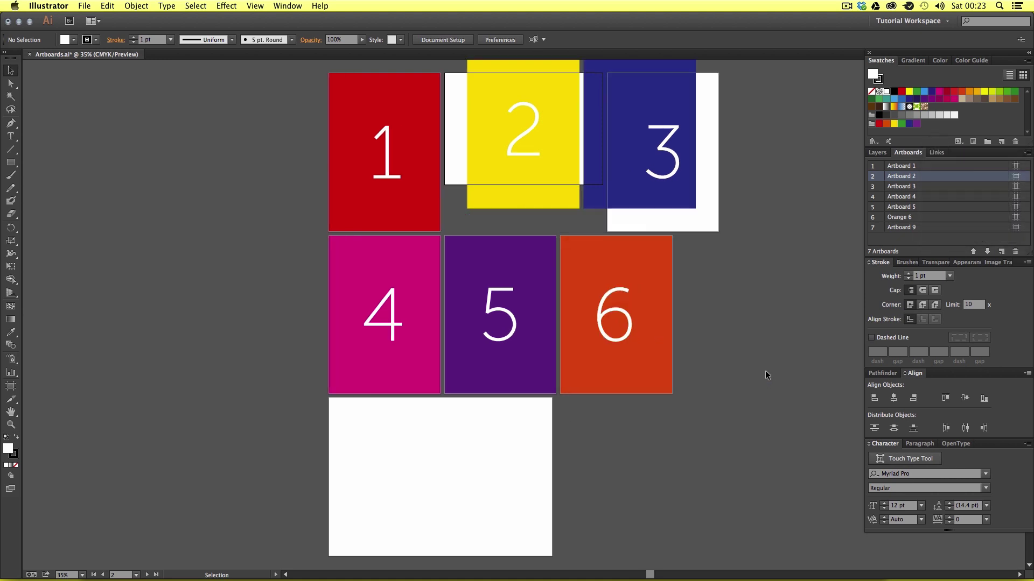
Step: Move the blue background and the number 3 back into place on Artboard 3
key(z)
click(605, 188)
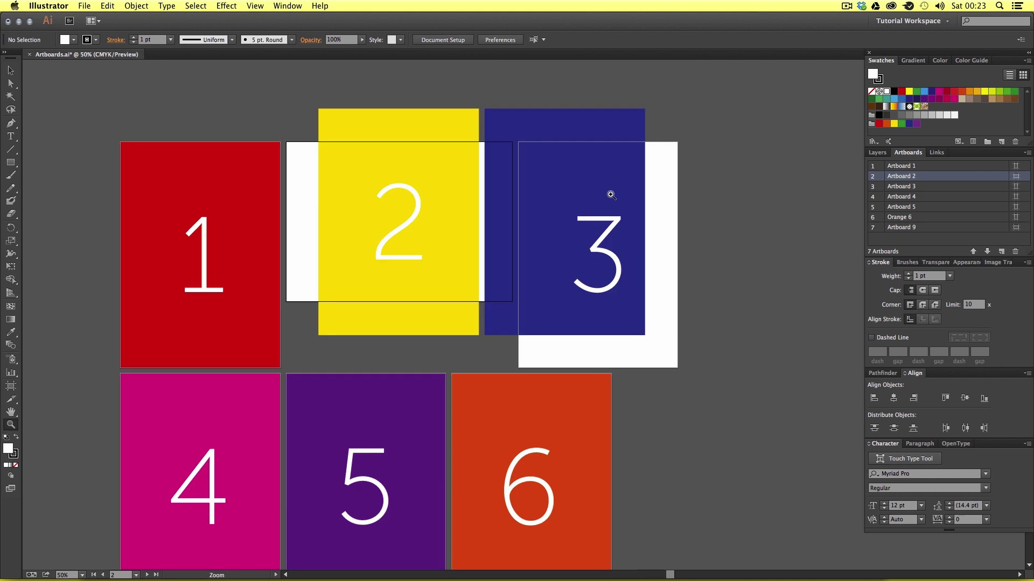
key(v)
click(629, 232)
drag(637, 237, 631, 269)
click(623, 264)
Step: Resize the yellow background to fit the landscape Artboard 2 exactly, then deselect it
click(454, 269)
drag(318, 335, 286, 301)
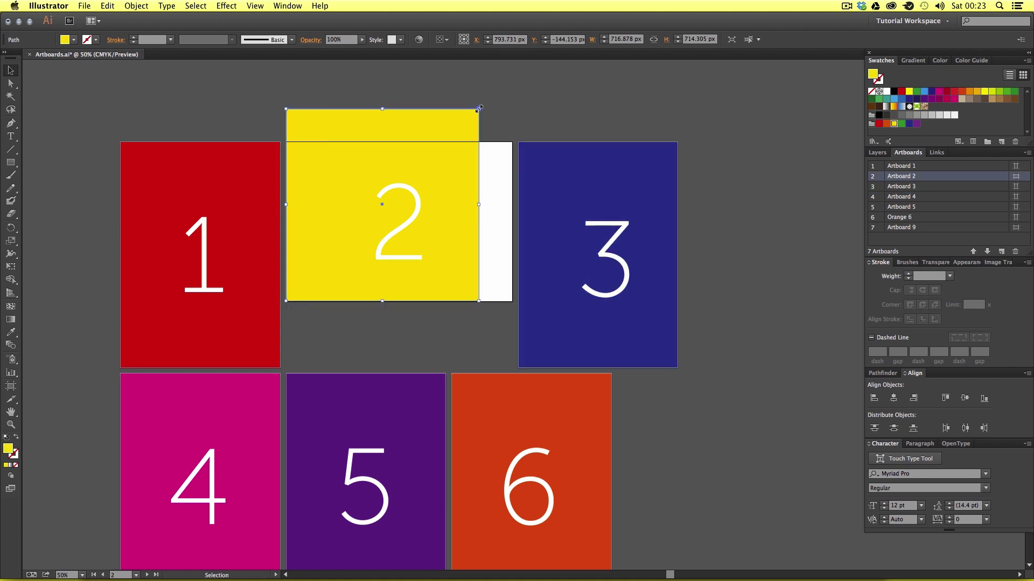
drag(479, 109, 512, 142)
click(512, 97)
key(z)
alt+click(520, 307)
scroll(596, 260, down, 5)
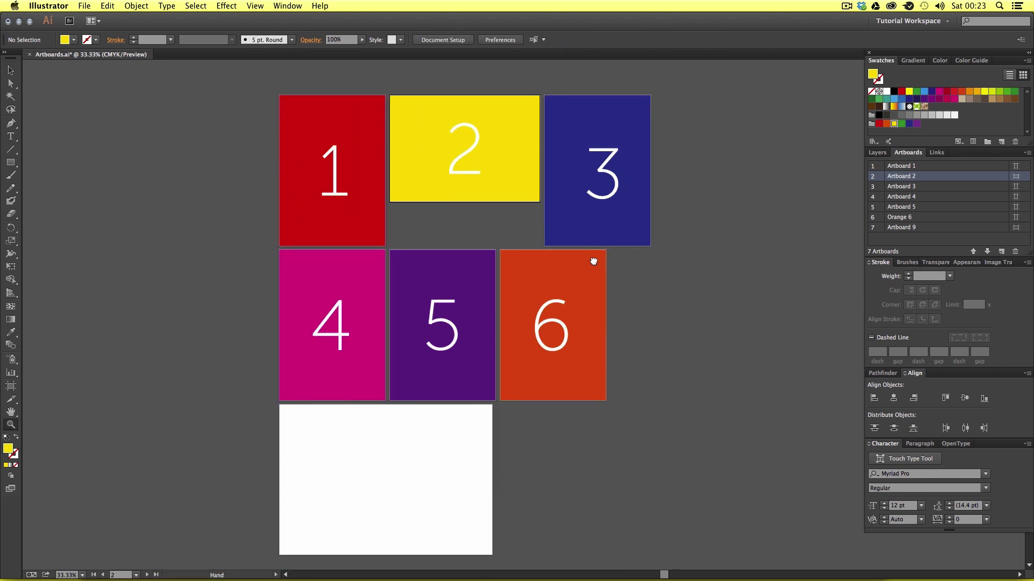
key(v)
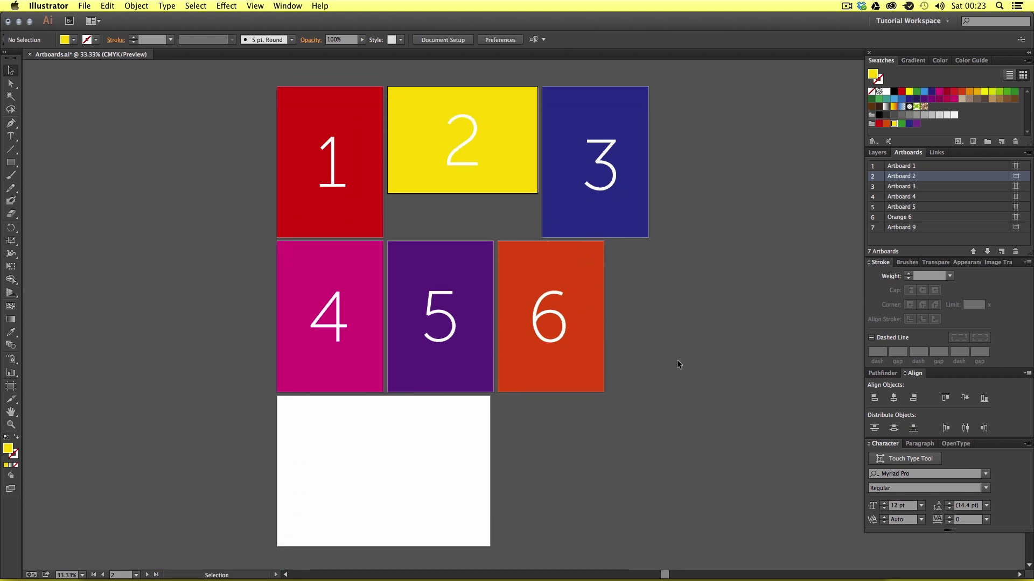
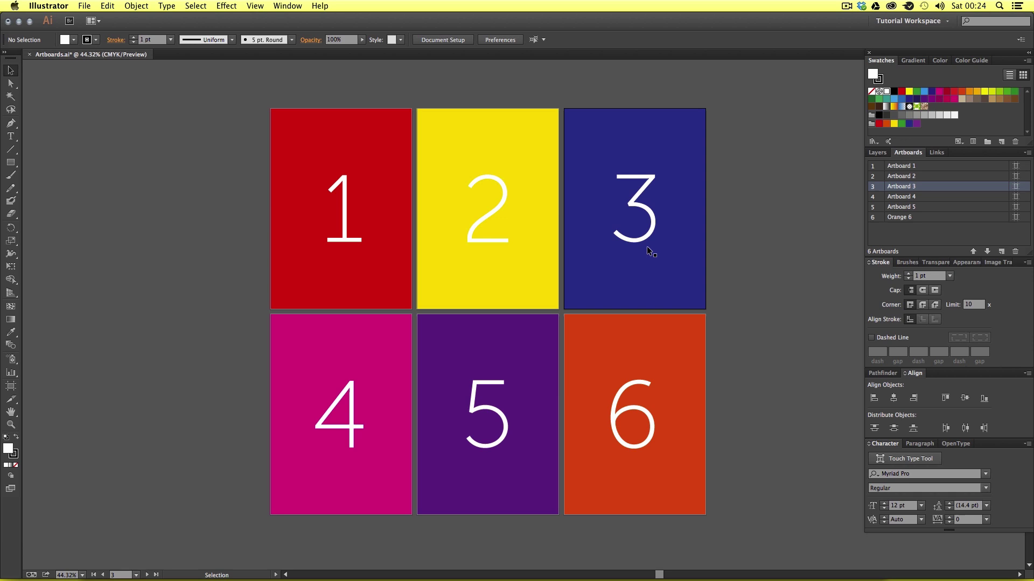
Step: Rearrange the six artboards in a Grid by Row layout with 5 columns, moving the artwork along with them
click(1027, 154)
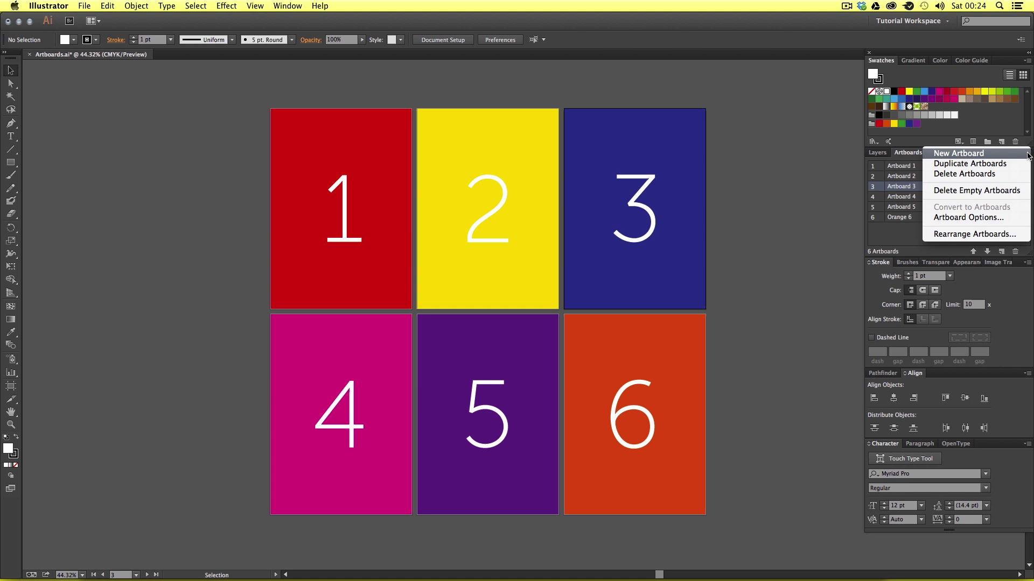
click(988, 235)
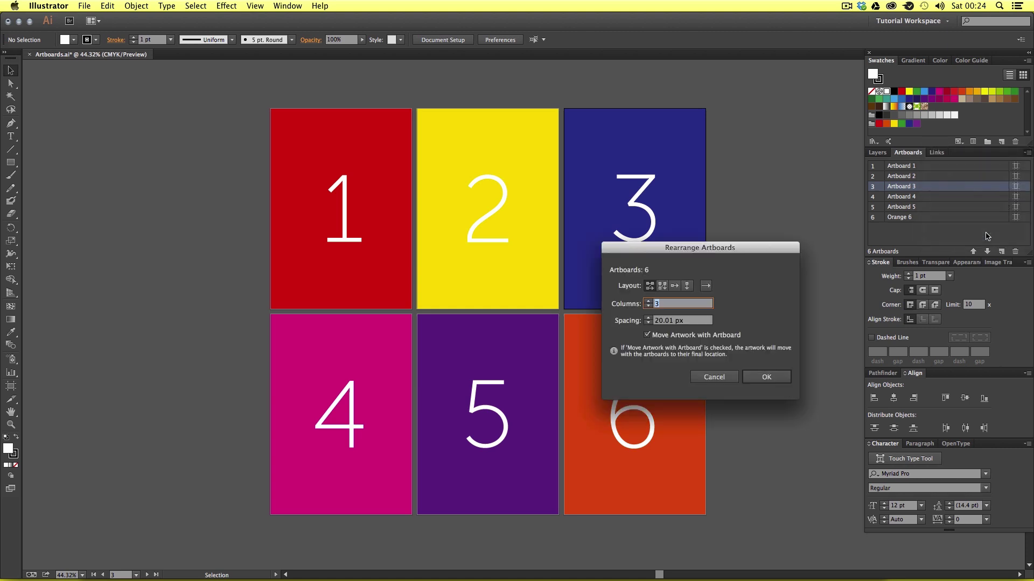
drag(759, 251, 208, 238)
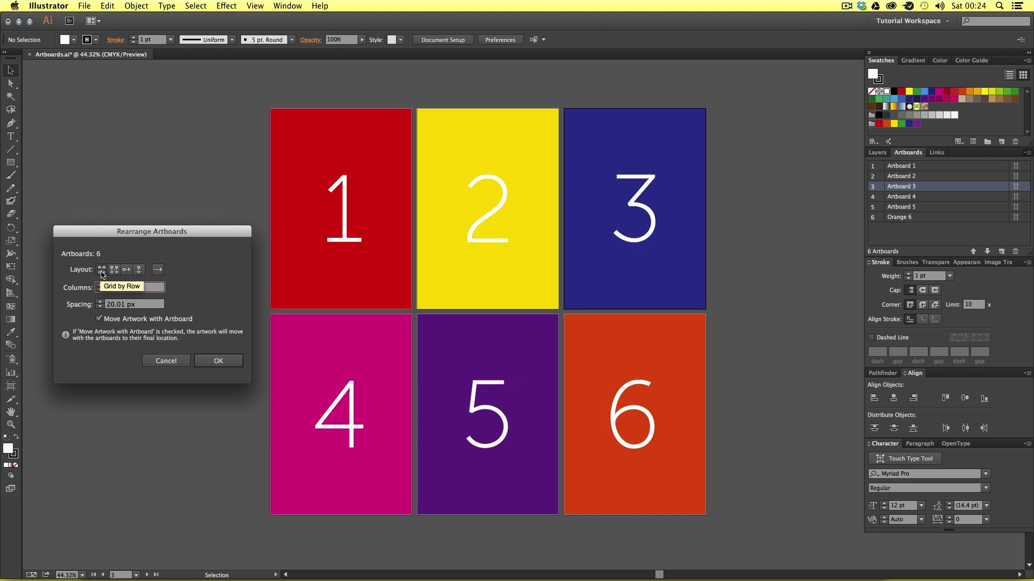
text(5)
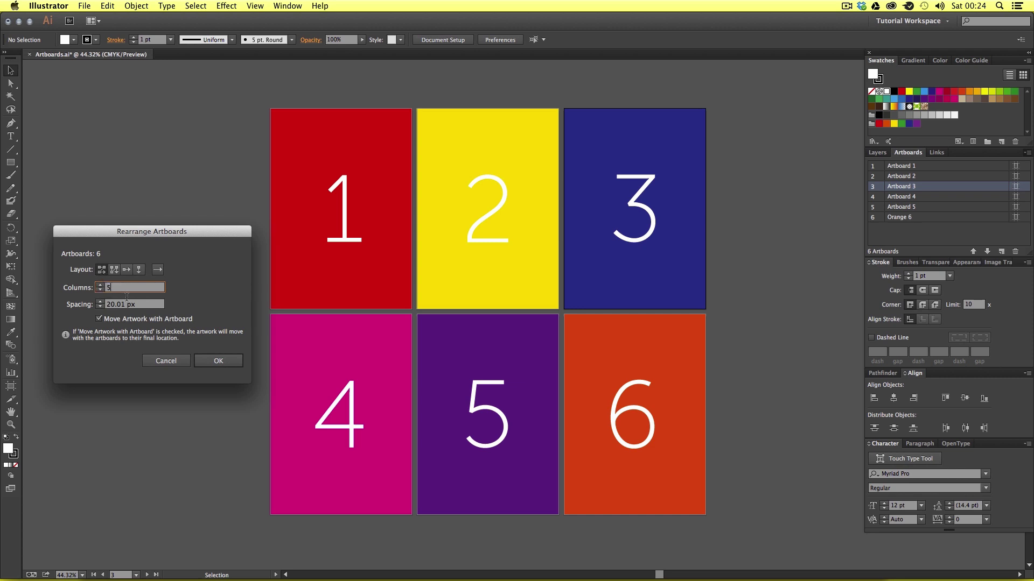
click(203, 359)
key(z)
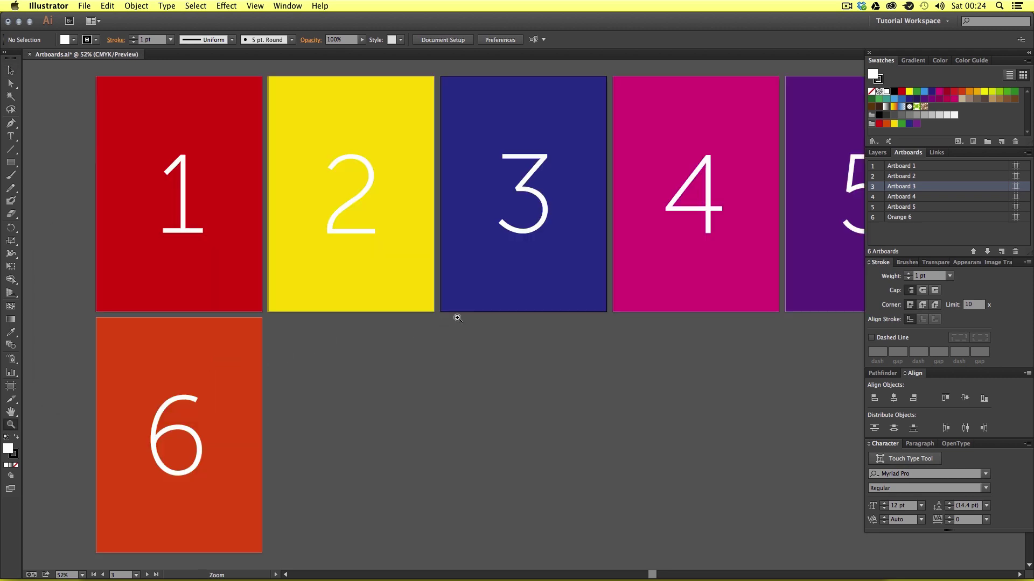
key(space)
drag(545, 244, 487, 249)
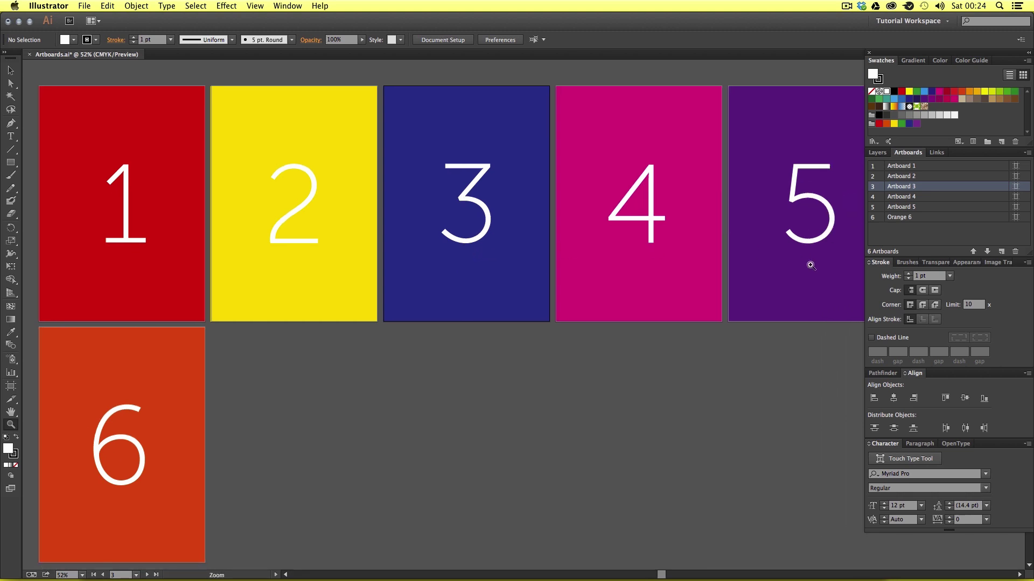
Step: Rearrange the artboards in a Grid by Column layout with four rows, moving the artwork along with them
click(1028, 157)
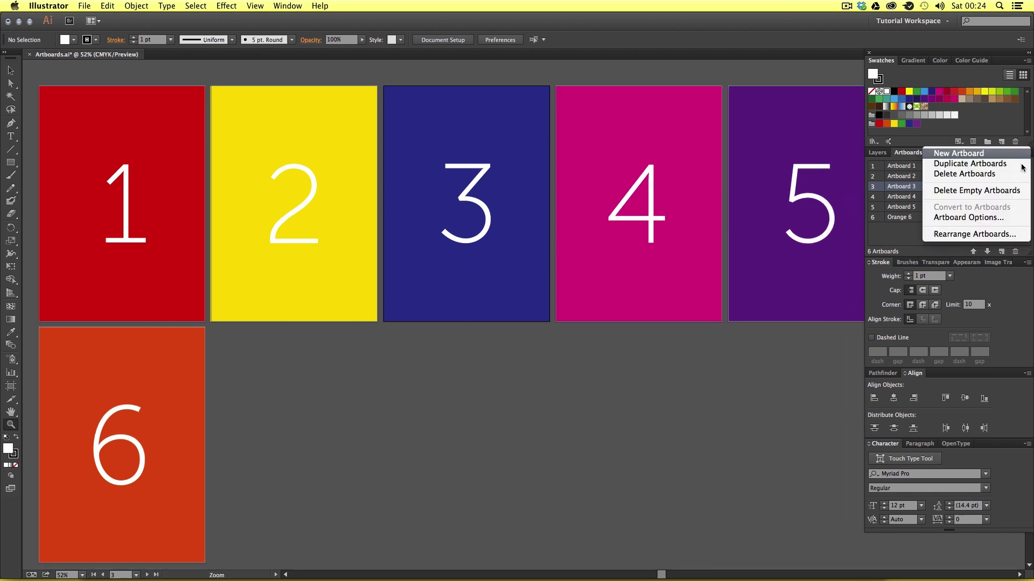
click(983, 235)
drag(170, 243, 233, 251)
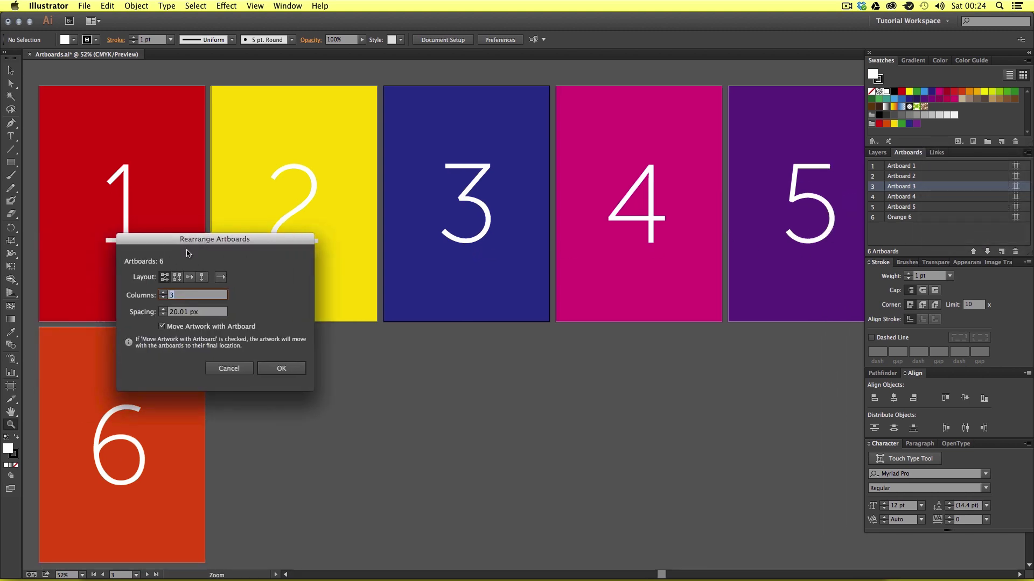
click(177, 277)
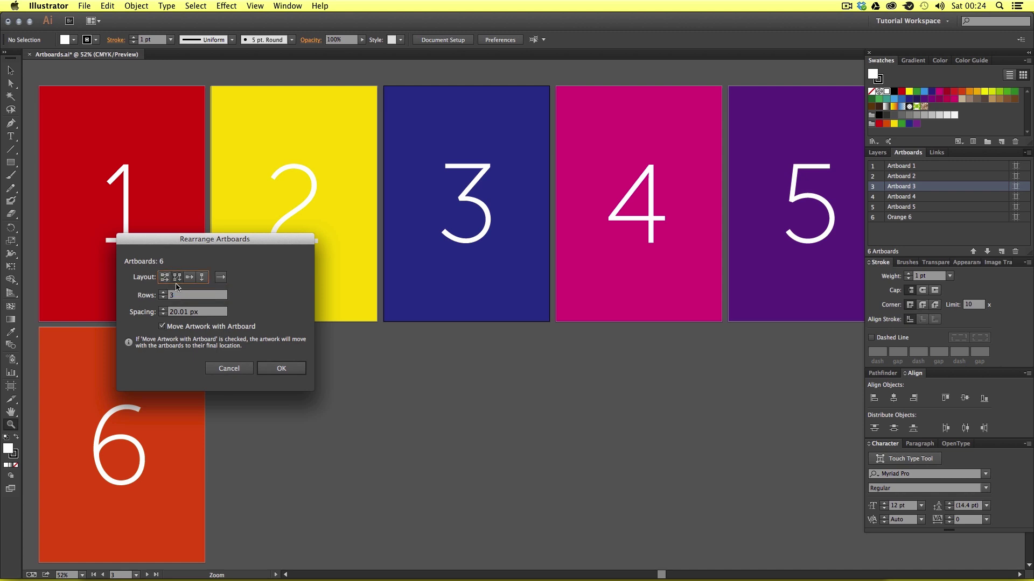
click(267, 369)
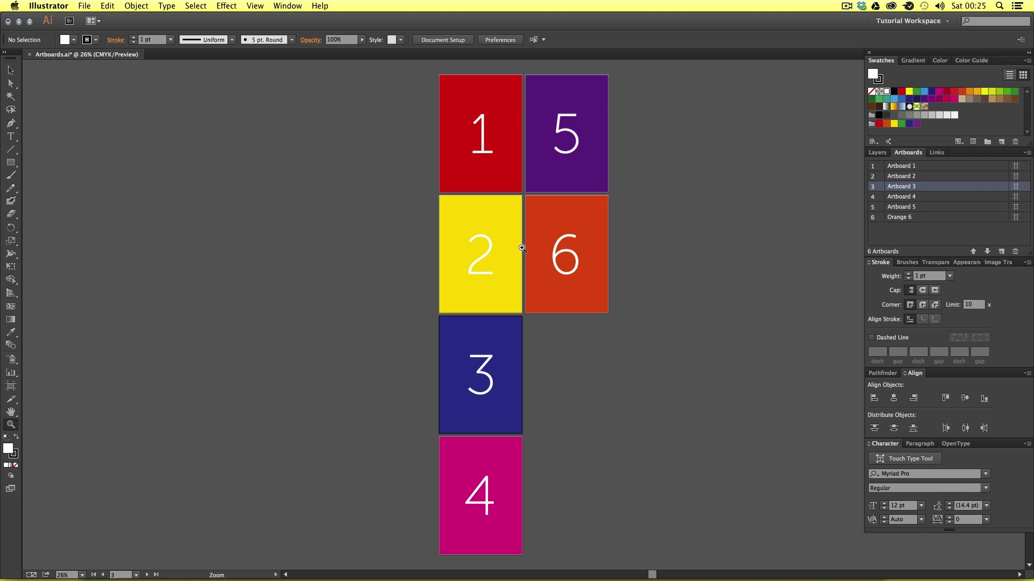
Step: Rearrange all six artboards into one single vertical column, keeping the artwork on its artboards
click(1026, 152)
click(989, 237)
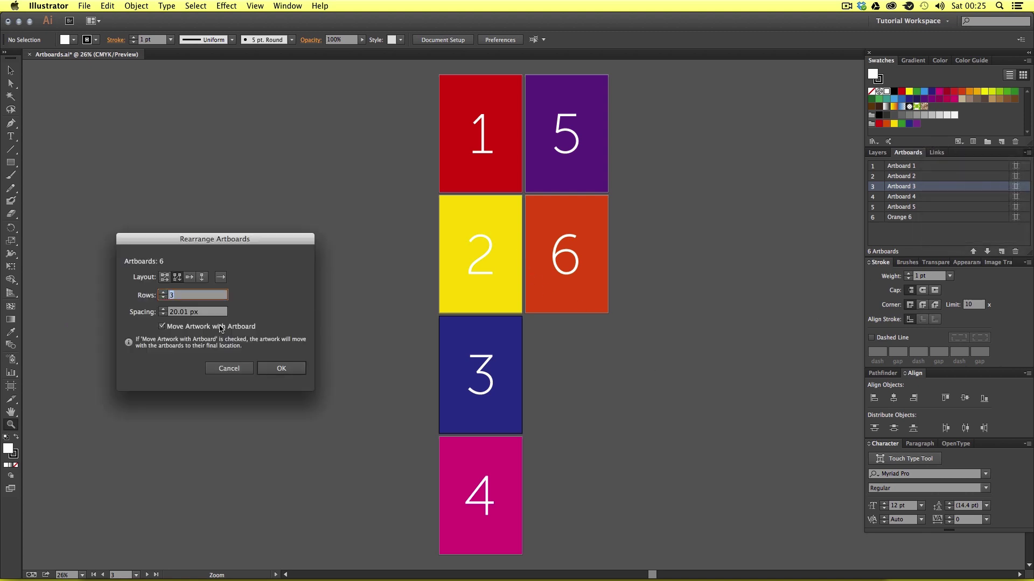
click(202, 278)
click(278, 368)
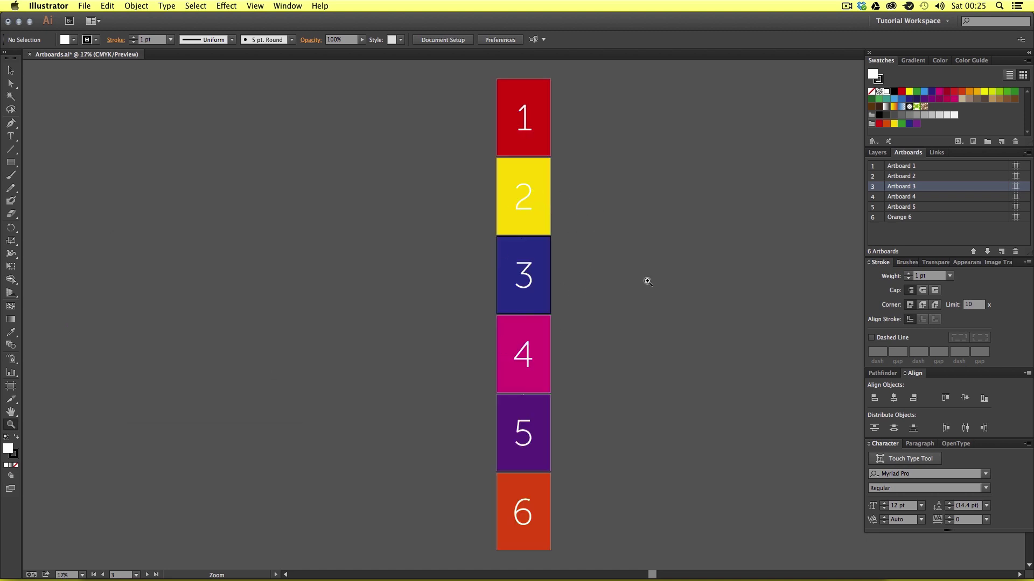
Step: Undo the artboard rearrangements back to the original grid of three columns and two rows, and return to the Selection tool
key(super+z)
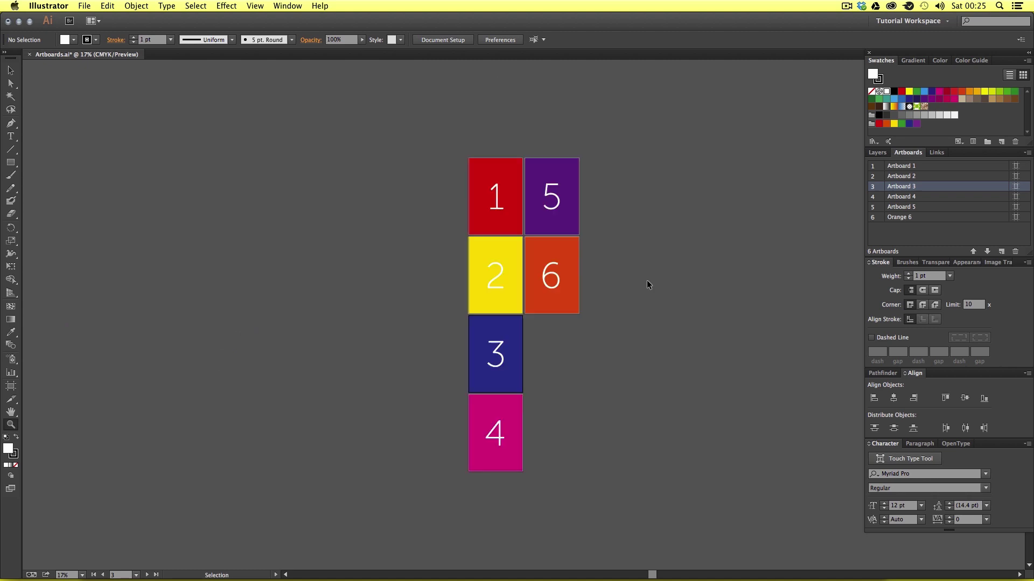
drag(423, 214, 631, 413)
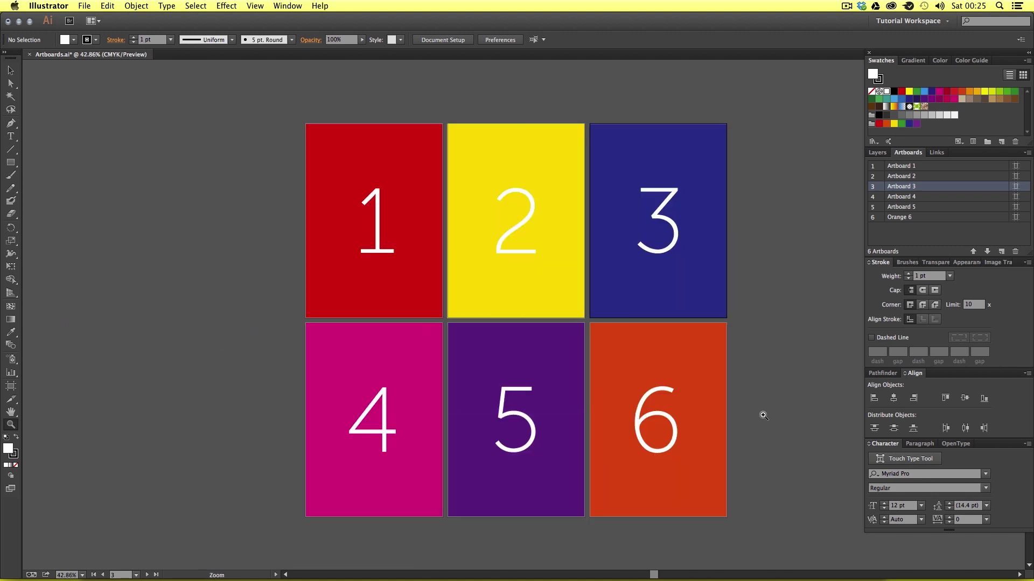
key(v)
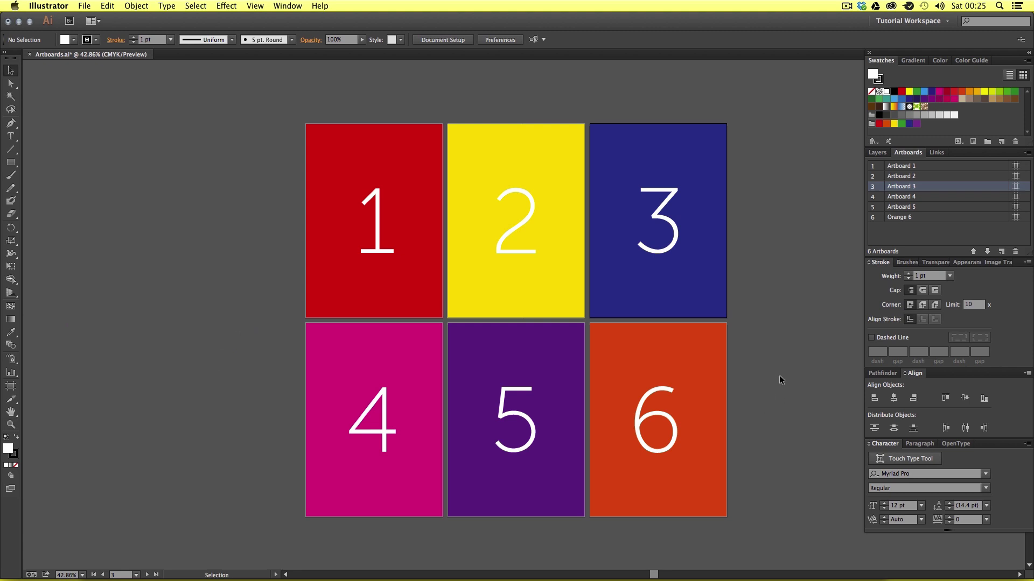